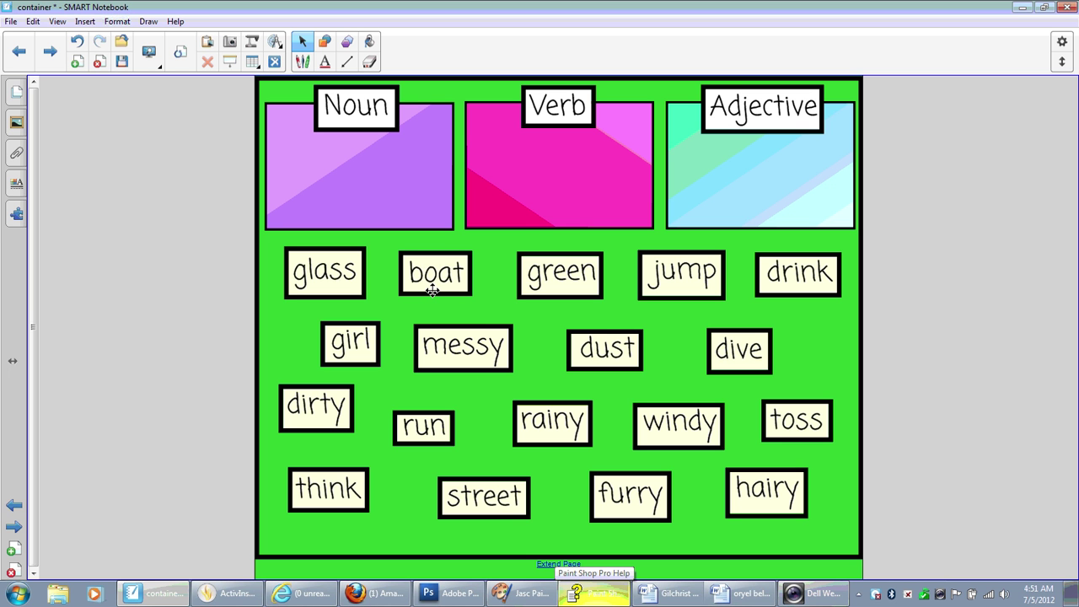
Step: Test the boat card in the Verb and Adjective boxes, then sort it into Noun
{"action": "left_click_drag", "start_coordinate": [432, 290], "coordinate": [540, 193]}
{"action": "left_click_drag", "start_coordinate": [436, 272], "coordinate": [793, 186]}
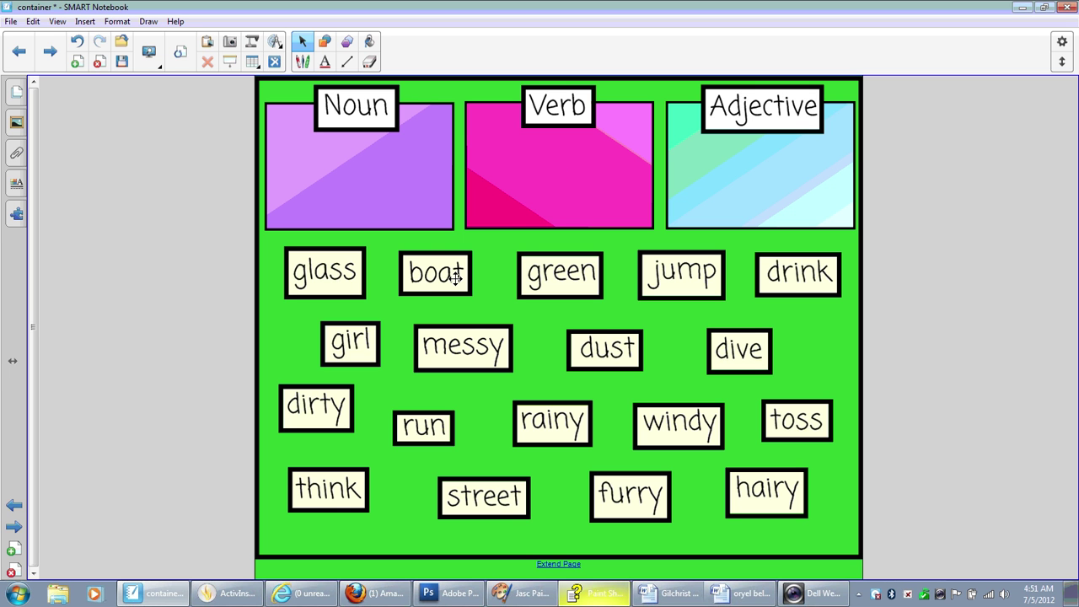
{"action": "left_click_drag", "start_coordinate": [457, 276], "coordinate": [561, 187]}
{"action": "left_click_drag", "start_coordinate": [503, 273], "coordinate": [750, 194]}
{"action": "left_click_drag", "start_coordinate": [455, 274], "coordinate": [371, 180]}
Step: Sort the glass, green, jump, drink, messy and dust cards into their category boxes
{"action": "left_click_drag", "start_coordinate": [363, 284], "coordinate": [393, 184]}
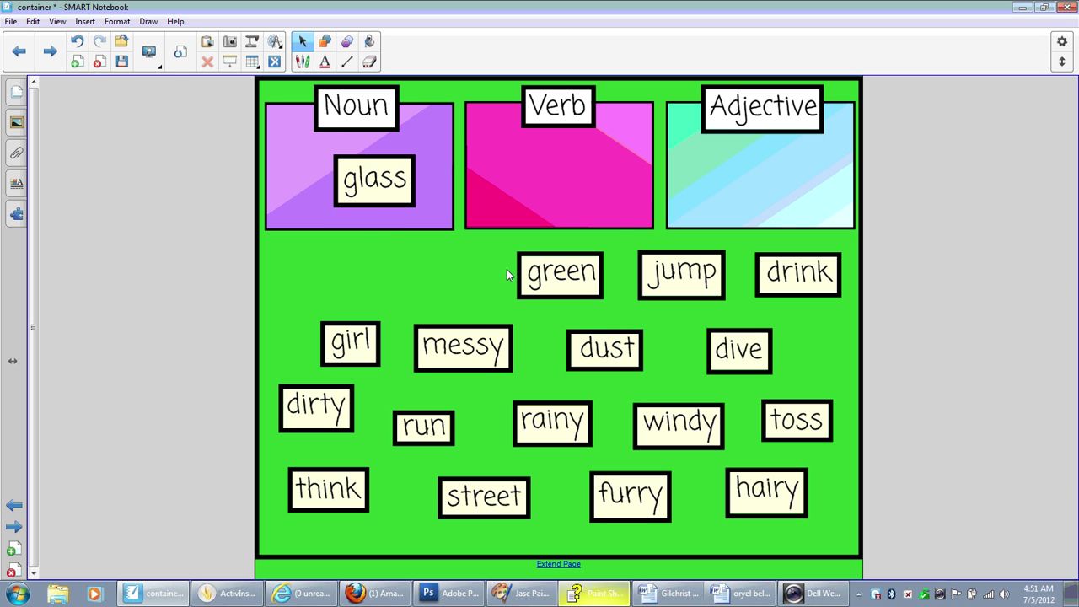
{"action": "left_click_drag", "start_coordinate": [582, 281], "coordinate": [739, 206]}
{"action": "left_click_drag", "start_coordinate": [718, 270], "coordinate": [614, 173]}
{"action": "left_click_drag", "start_coordinate": [795, 285], "coordinate": [384, 206]}
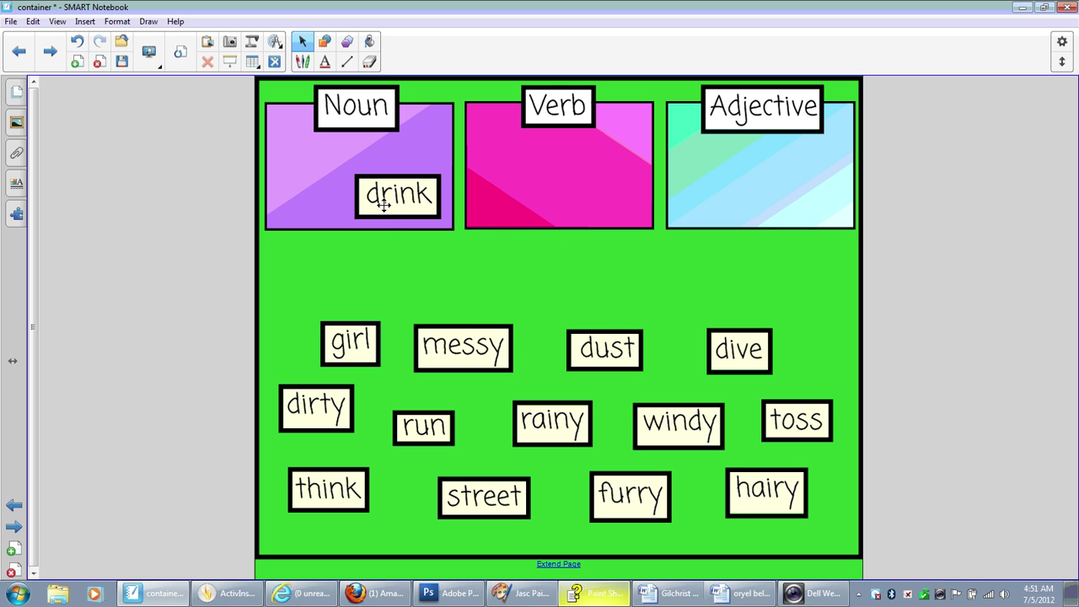
{"action": "left_click_drag", "start_coordinate": [449, 346], "coordinate": [748, 171]}
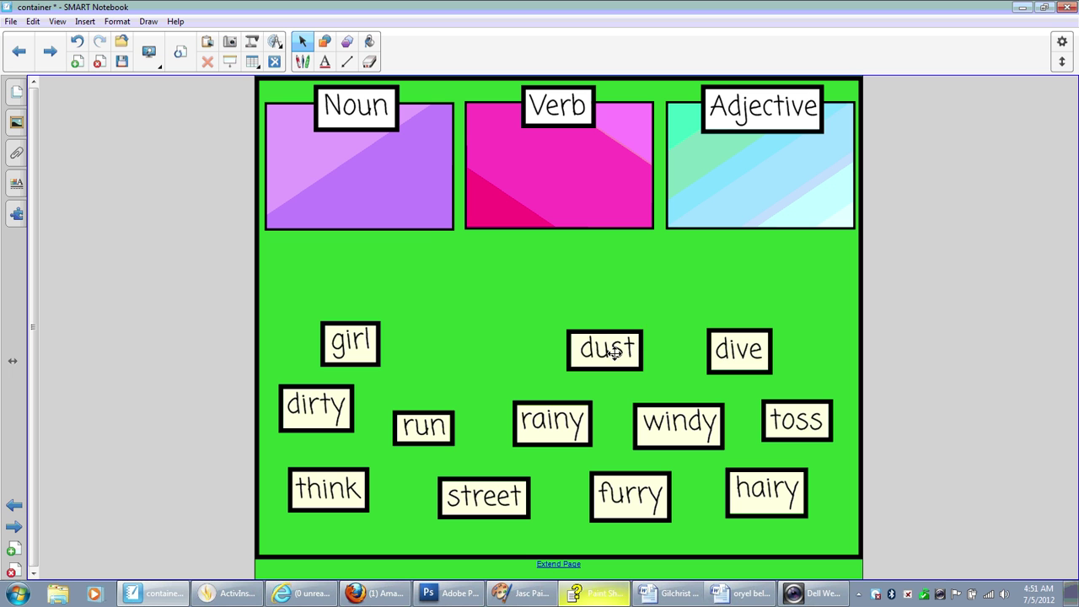
{"action": "left_click_drag", "start_coordinate": [614, 349], "coordinate": [361, 181]}
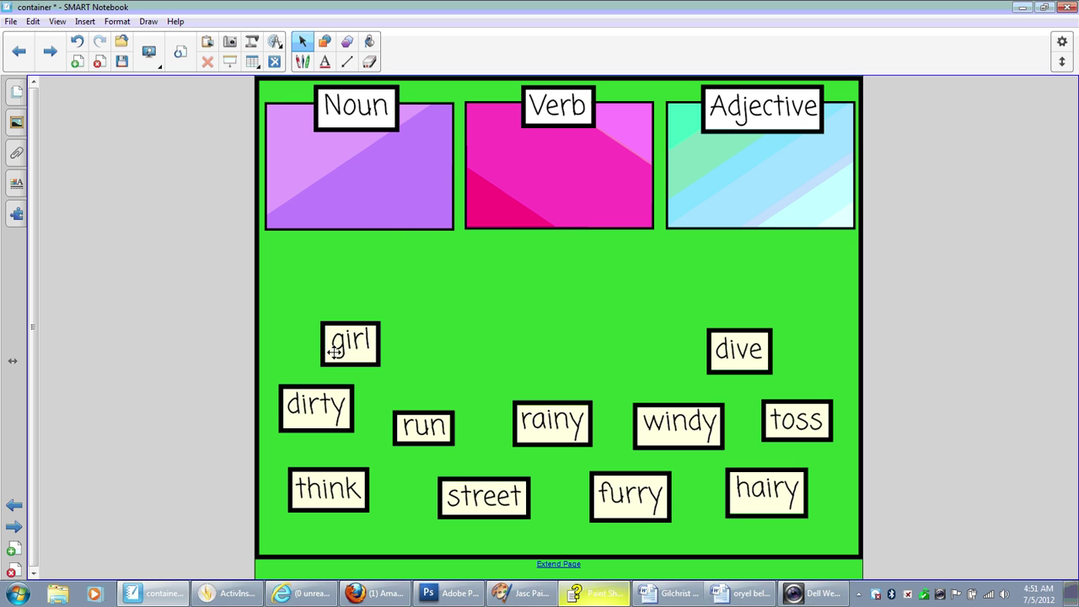
{"action": "left_click_drag", "start_coordinate": [338, 347], "coordinate": [344, 251]}
Step: Sort the girl, dirty, run, rainy, windy, toss and dive cards into their boxes
{"action": "left_click_drag", "start_coordinate": [329, 392], "coordinate": [716, 194]}
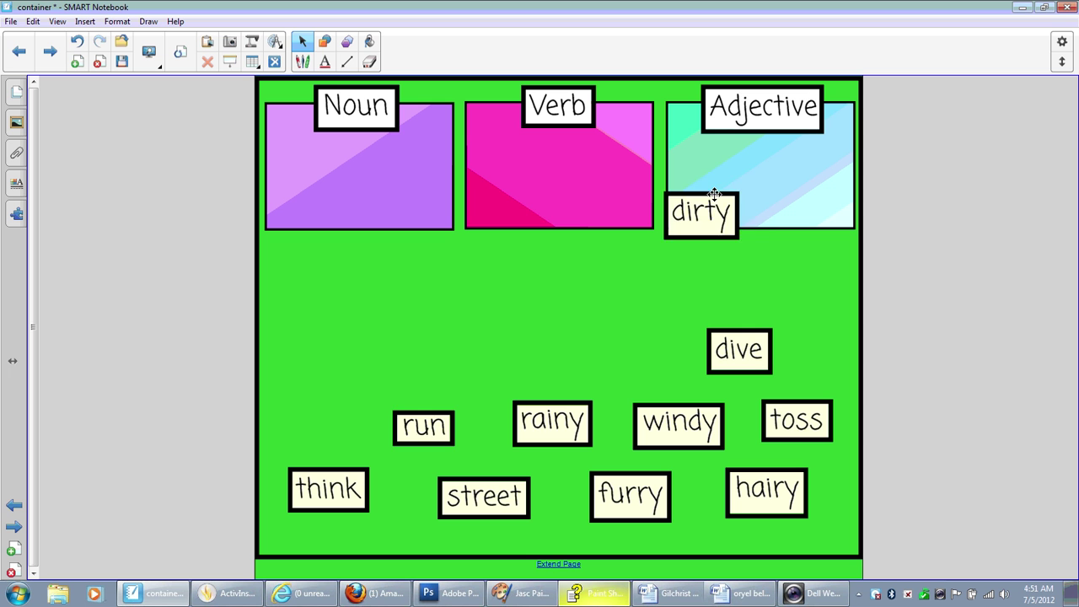
{"action": "left_click_drag", "start_coordinate": [440, 411], "coordinate": [561, 162]}
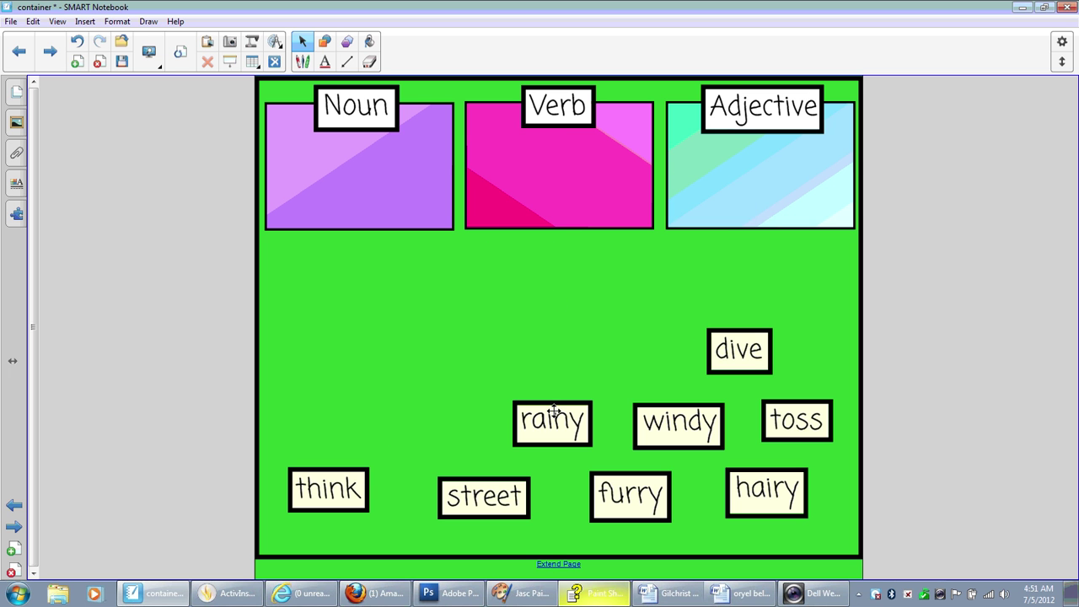
{"action": "left_click_drag", "start_coordinate": [555, 406], "coordinate": [747, 162]}
{"action": "left_click_drag", "start_coordinate": [675, 398], "coordinate": [732, 165]}
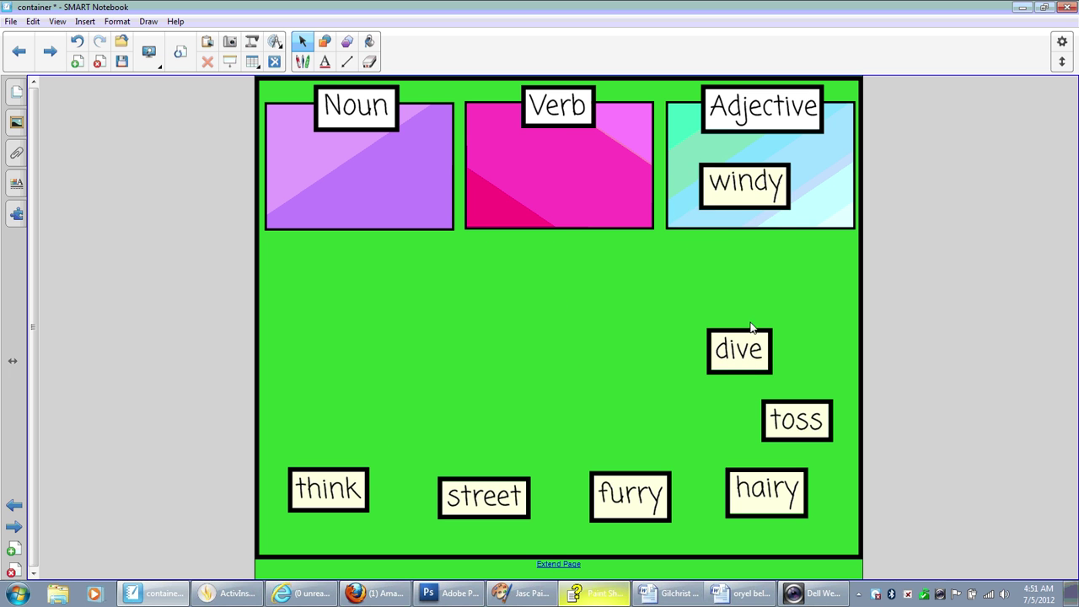
{"action": "left_click_drag", "start_coordinate": [766, 412], "coordinate": [569, 157]}
{"action": "left_click_drag", "start_coordinate": [715, 334], "coordinate": [542, 168]}
Step: Sort street, think and furry, then test hairy in Noun and Verb before Adjective
{"action": "left_click_drag", "start_coordinate": [483, 501], "coordinate": [369, 204]}
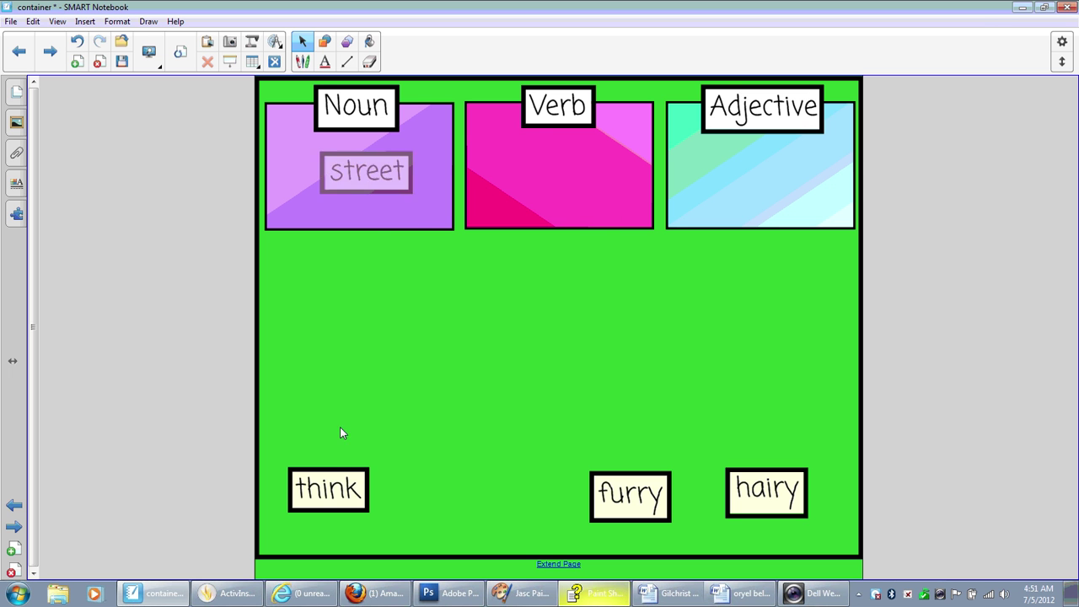
{"action": "left_click_drag", "start_coordinate": [332, 489], "coordinate": [543, 160]}
{"action": "left_click_drag", "start_coordinate": [628, 492], "coordinate": [752, 180]}
{"action": "left_click_drag", "start_coordinate": [749, 504], "coordinate": [340, 193]}
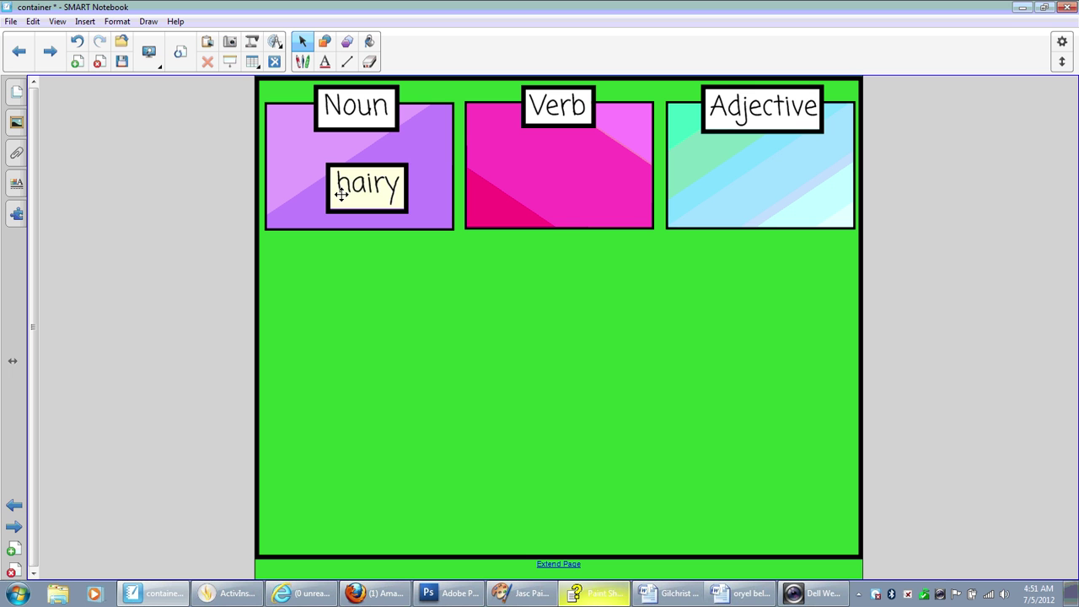
{"action": "left_click_drag", "start_coordinate": [741, 489], "coordinate": [548, 168]}
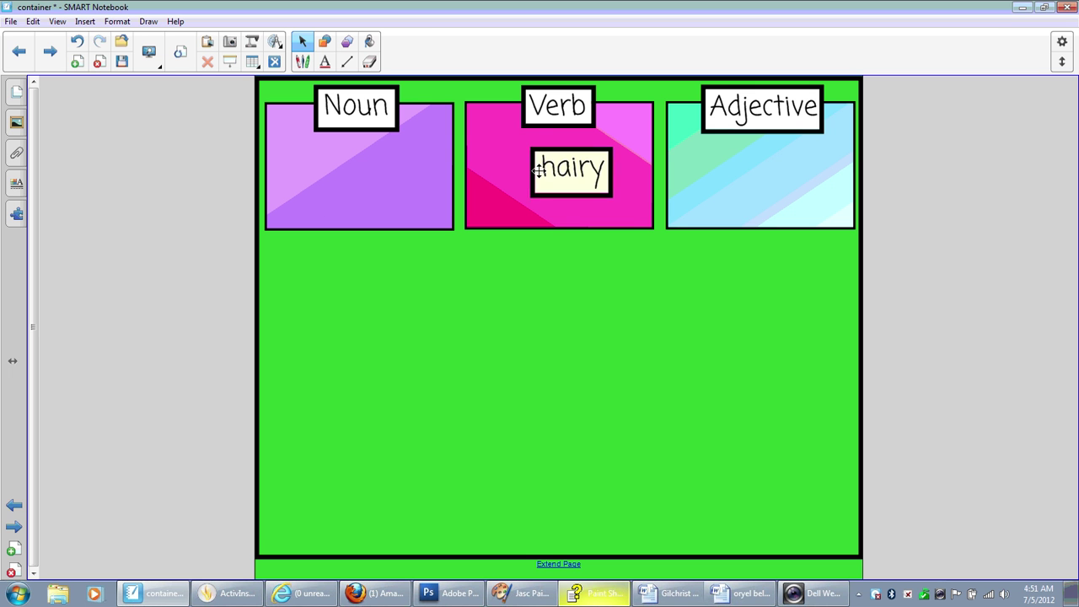
{"action": "left_click_drag", "start_coordinate": [751, 468], "coordinate": [747, 174]}
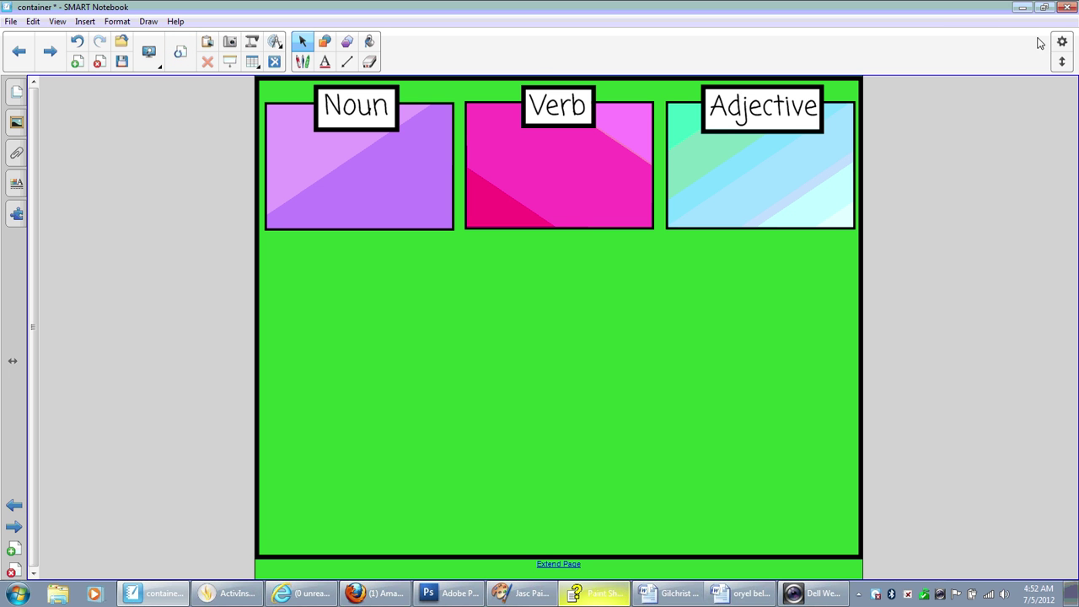
Step: Reset the word sort page so all nineteen cards return below the empty boxes
{"action": "left_click", "coordinate": [1062, 42]}
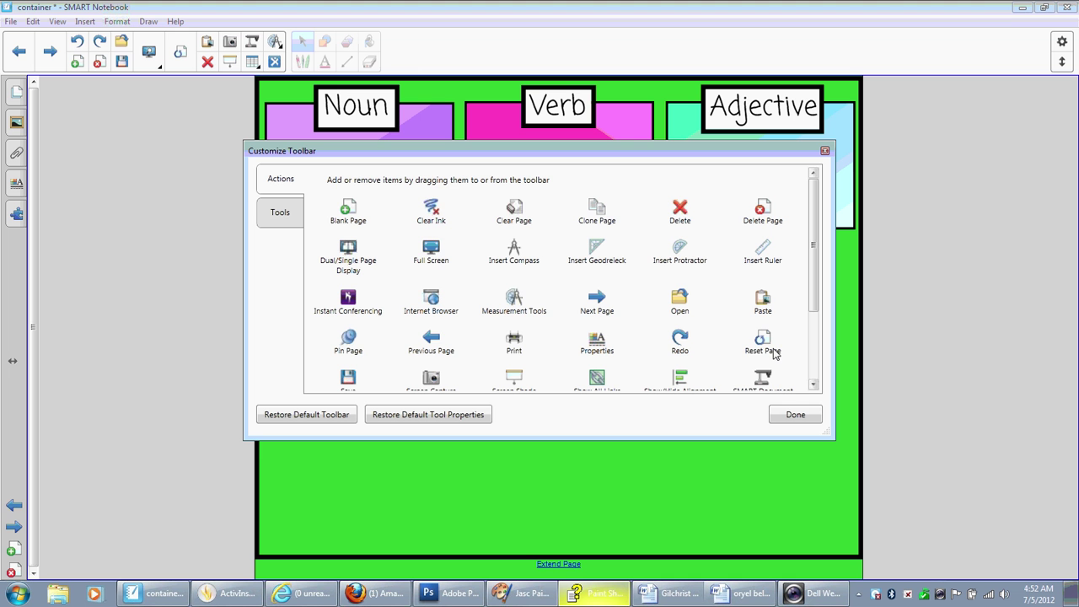
{"action": "left_click", "coordinate": [791, 415]}
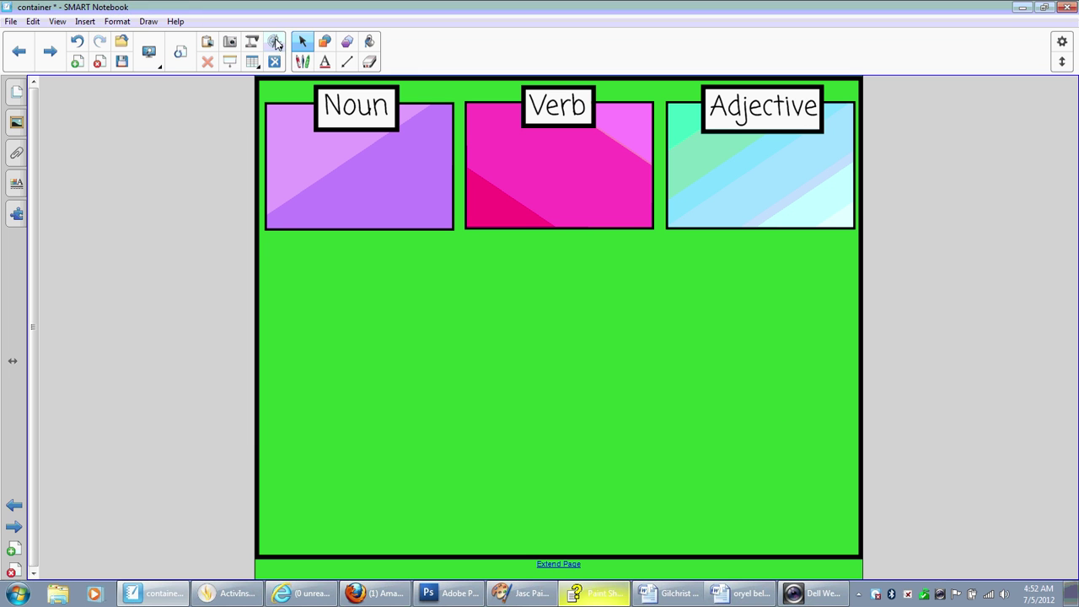
{"action": "left_click", "coordinate": [180, 52]}
{"action": "left_click", "coordinate": [503, 312]}
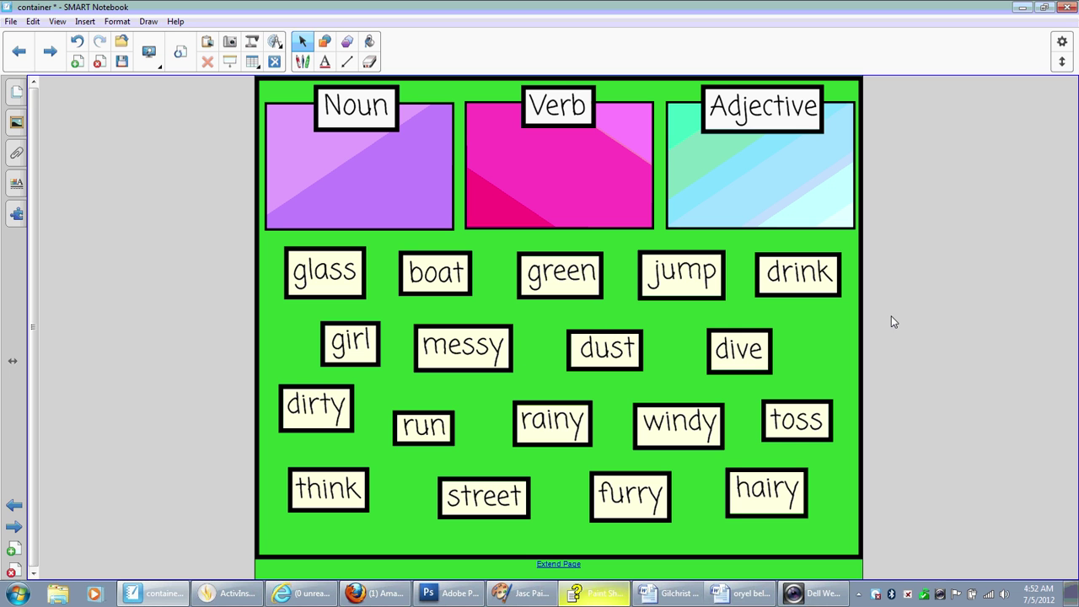
Step: On a new blank page, draw a yellow-filled rectangle near the top left
{"action": "left_click", "coordinate": [47, 54]}
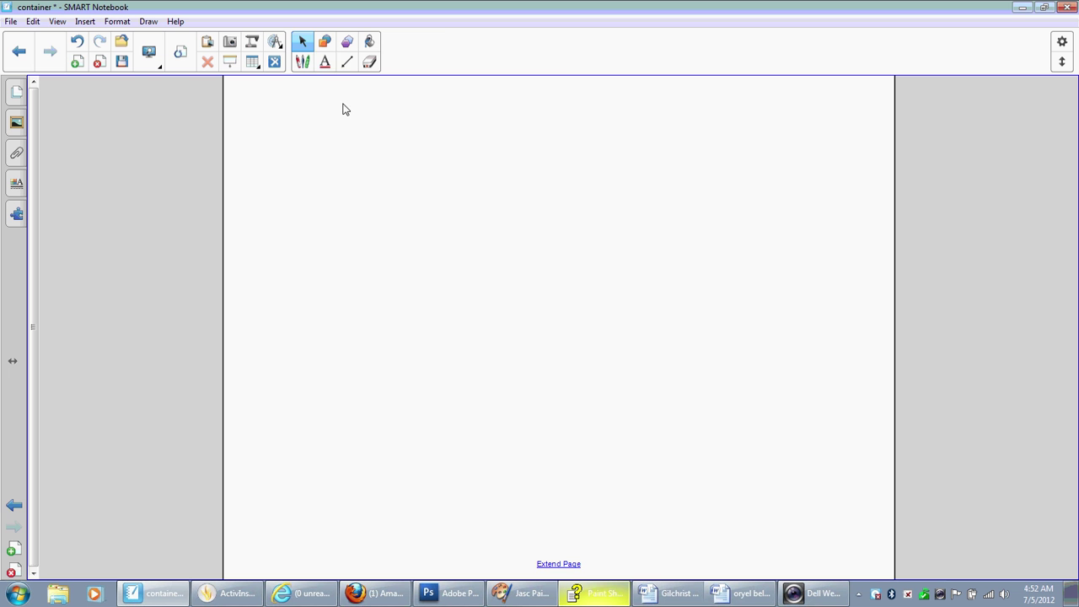
{"action": "left_click", "coordinate": [325, 50]}
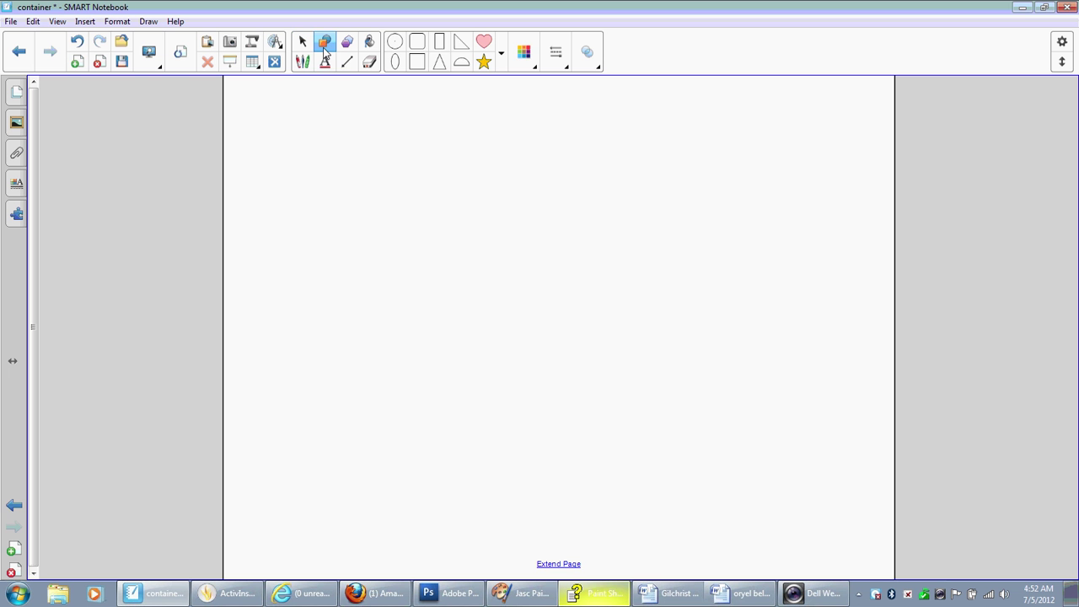
{"action": "left_click", "coordinate": [440, 44]}
{"action": "left_click", "coordinate": [524, 52]}
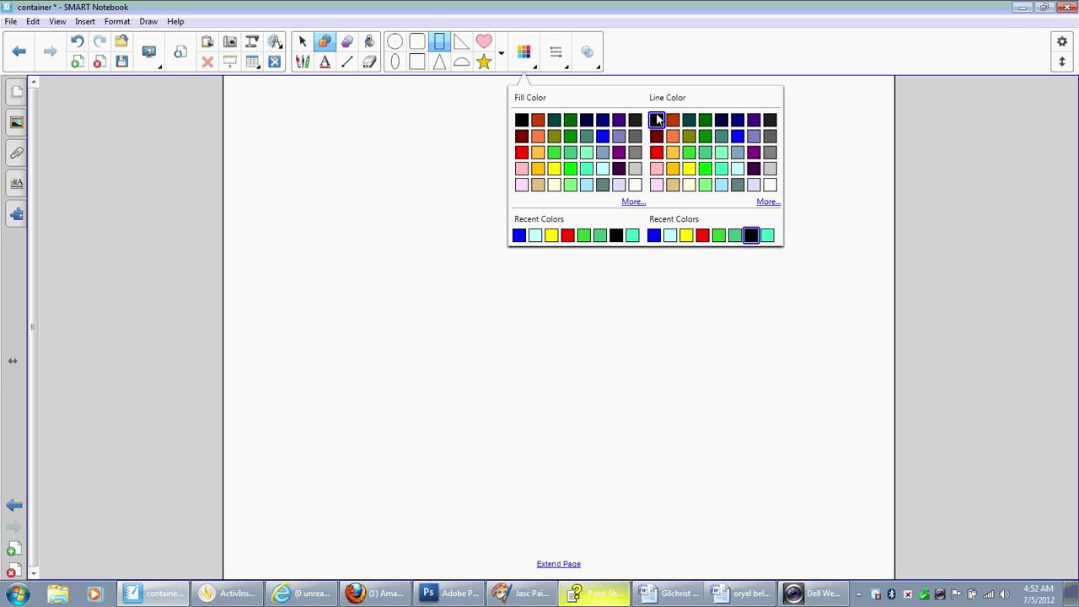
{"action": "left_click", "coordinate": [553, 168]}
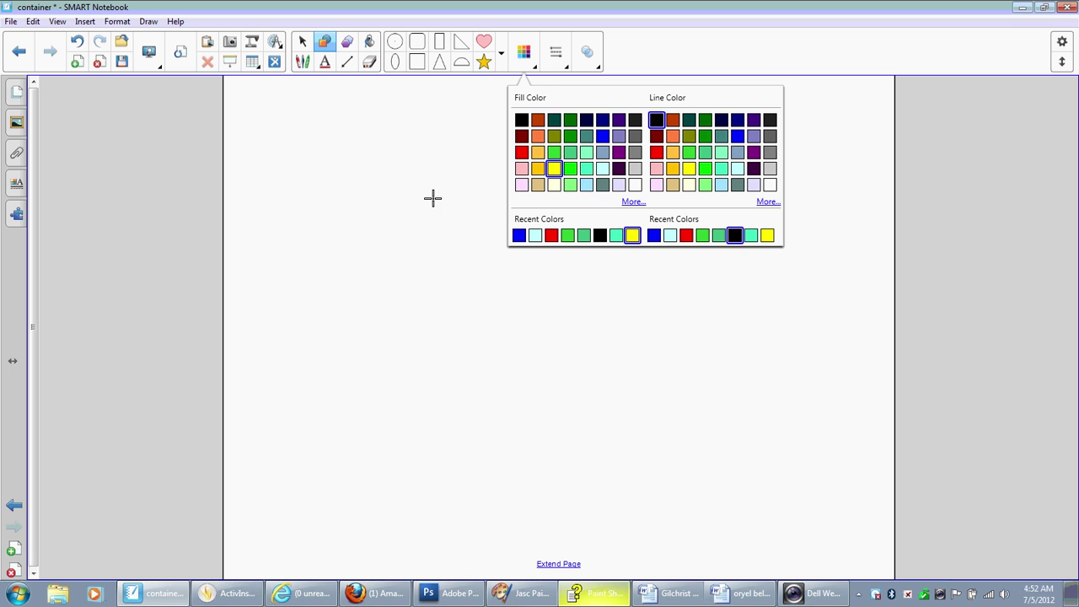
{"action": "left_click_drag", "start_coordinate": [261, 108], "coordinate": [521, 271]}
Step: Copy the yellow rectangle, place the duplicate to its right, and show its fill properties
{"action": "left_click", "coordinate": [303, 41]}
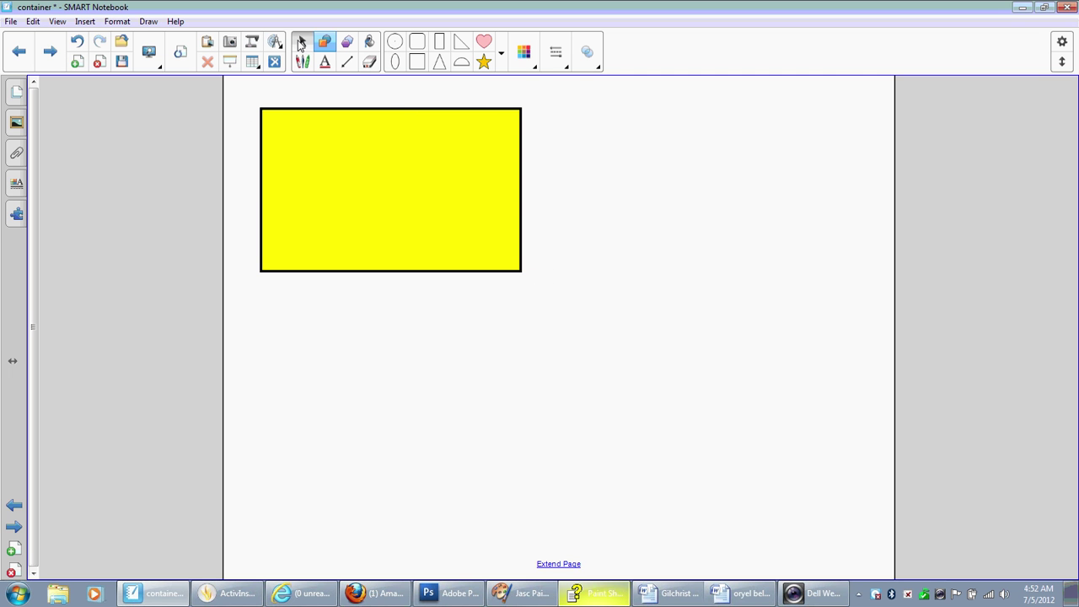
{"action": "right_click", "coordinate": [325, 180]}
{"action": "right_click", "coordinate": [371, 206]}
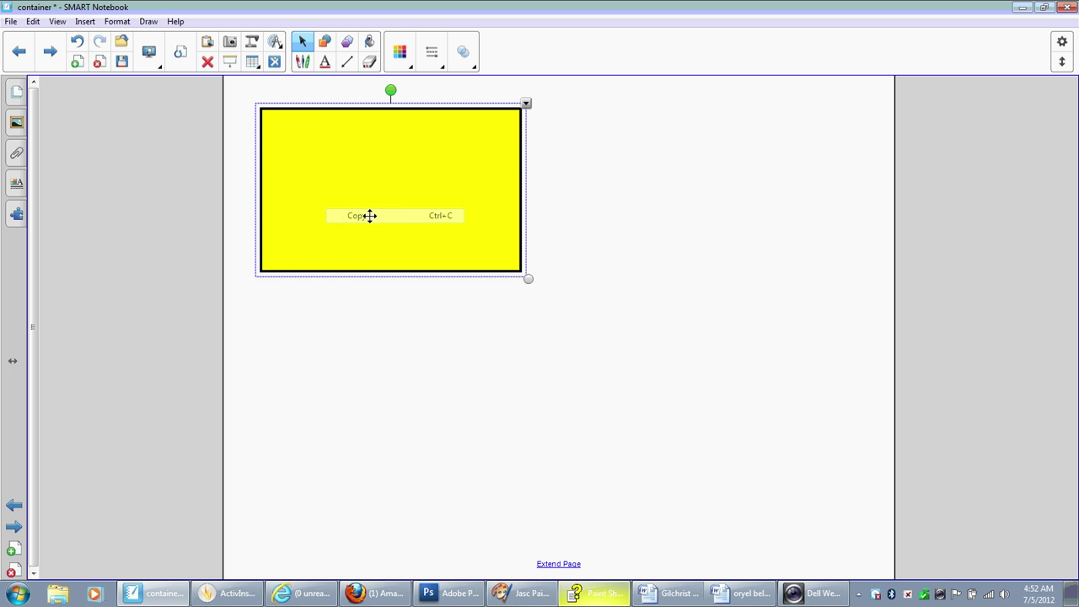
{"action": "left_click", "coordinate": [402, 256]}
{"action": "left_click_drag", "start_coordinate": [398, 205], "coordinate": [715, 140]}
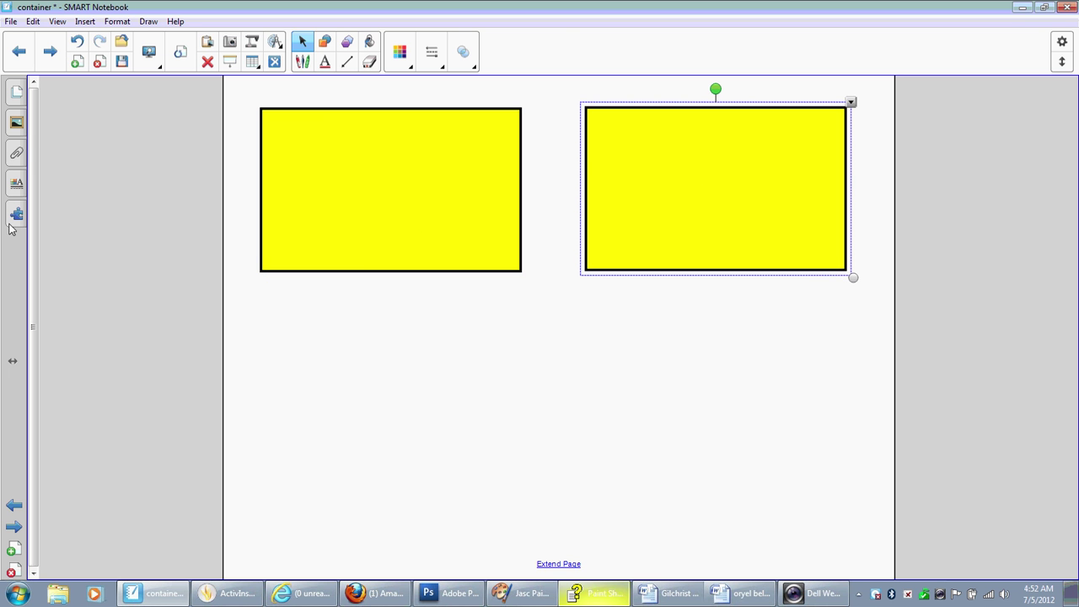
{"action": "left_click", "coordinate": [16, 184]}
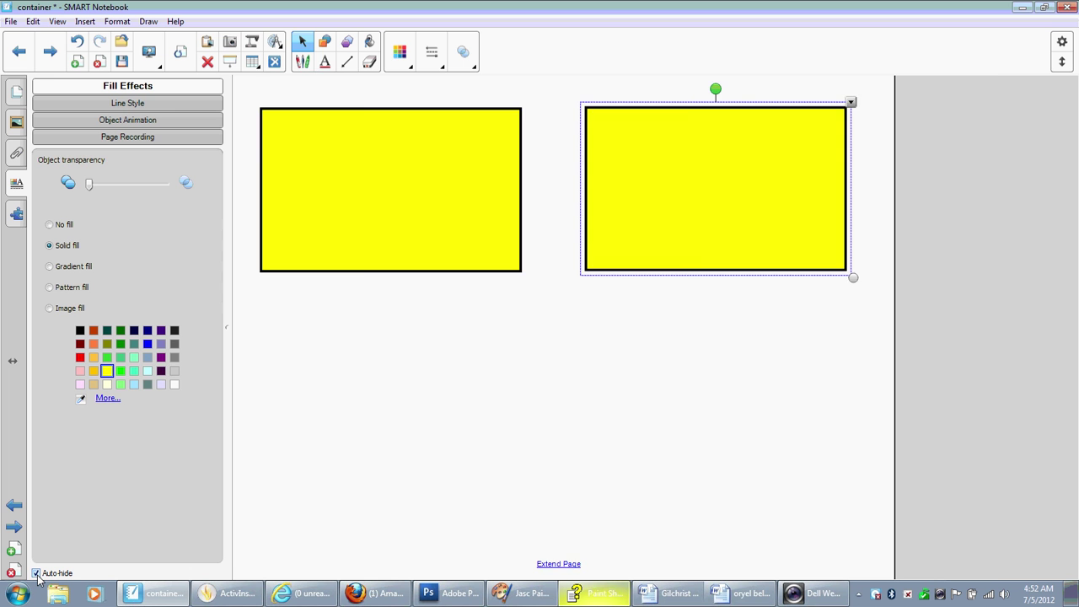
{"action": "left_click", "coordinate": [36, 574]}
Step: Fill the copied rectangle green and add text labels 'Capital' and 'Lowercase'
{"action": "left_click", "coordinate": [119, 370]}
{"action": "left_click", "coordinate": [382, 416]}
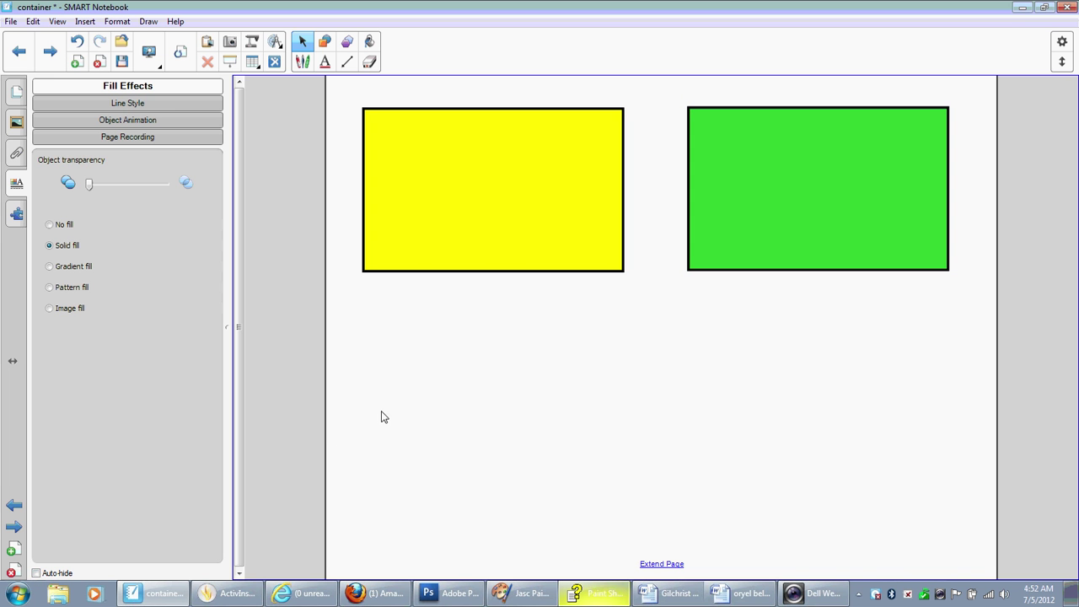
{"action": "left_click", "coordinate": [439, 334]}
{"action": "type", "text": "Capital"}
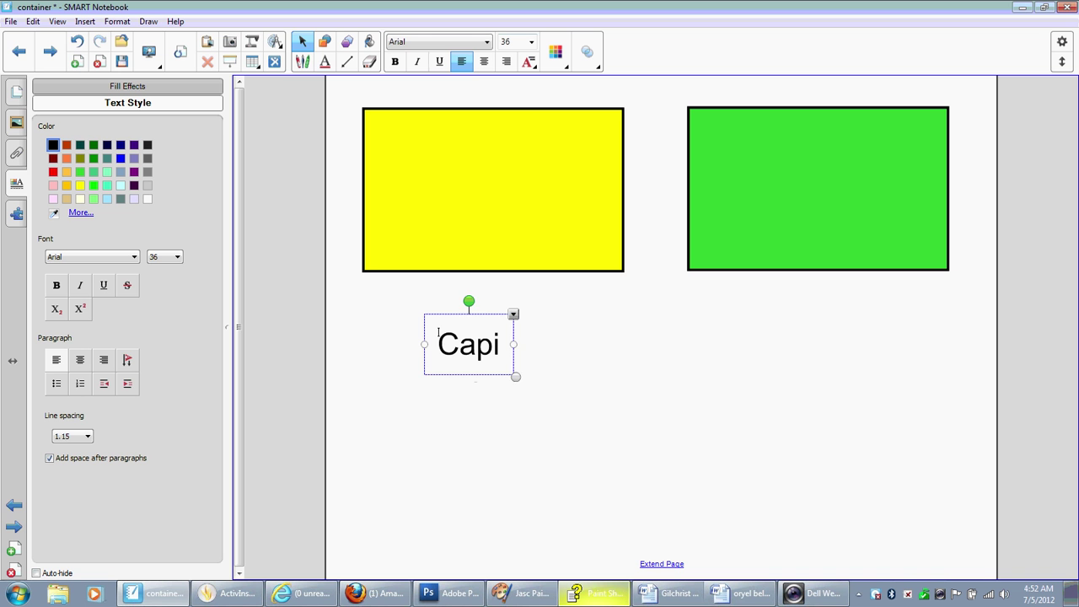
{"action": "left_click", "coordinate": [681, 371]}
{"action": "type", "text": "L"}
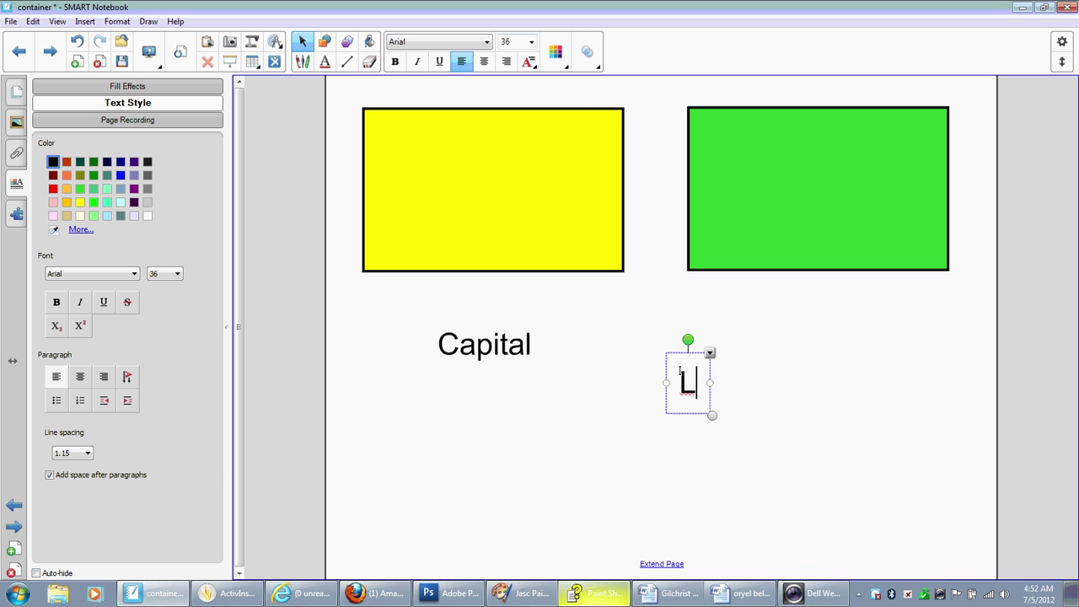
{"action": "type", "text": "owercase"}
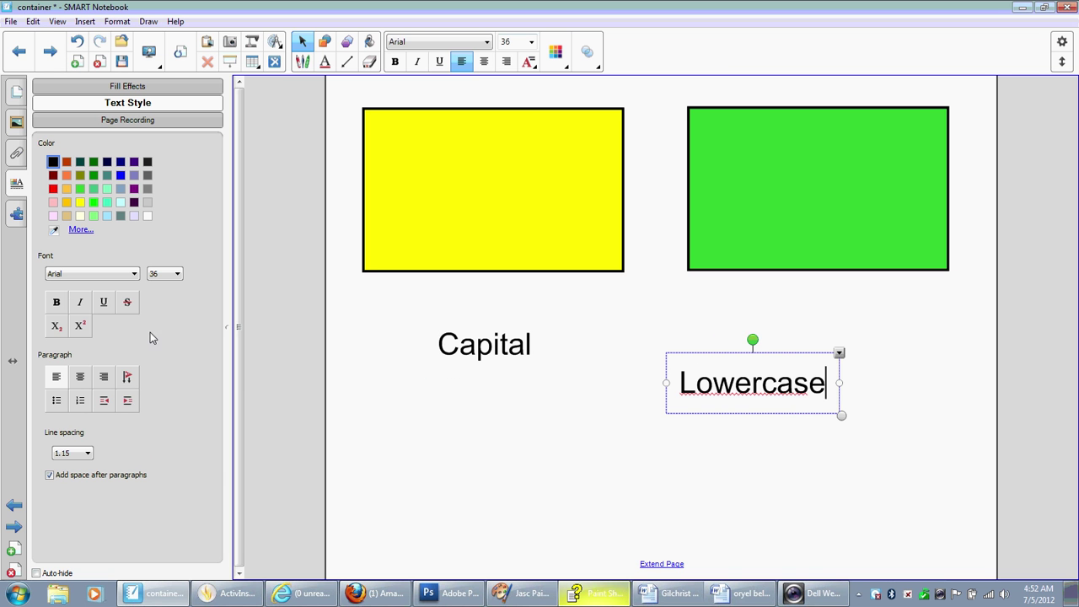
Step: Move each label into the top of its box and group the selected box with its label
{"action": "left_click", "coordinate": [302, 42]}
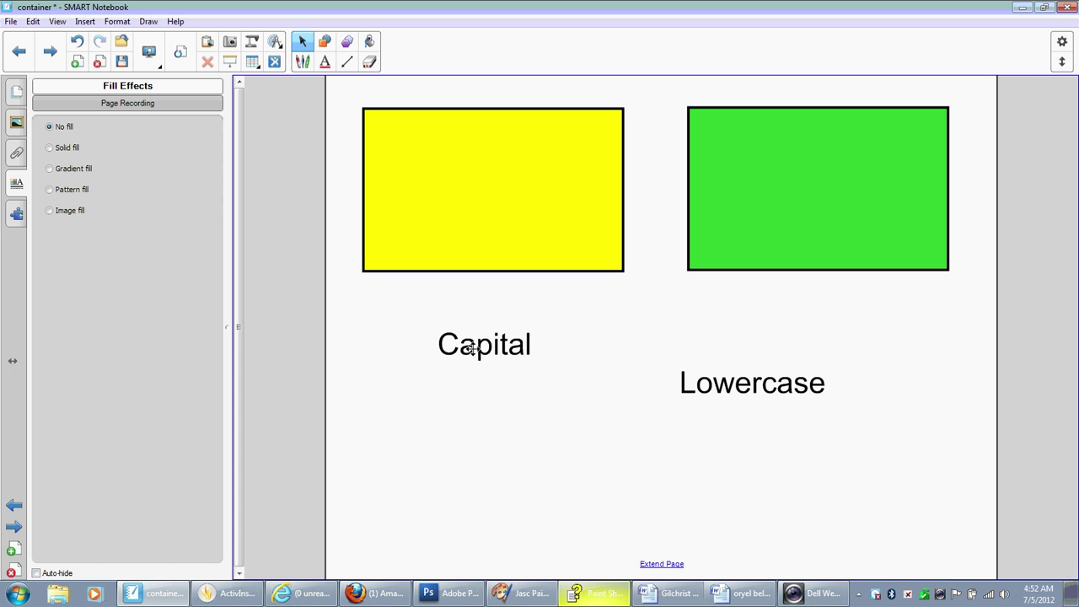
{"action": "left_click_drag", "start_coordinate": [473, 345], "coordinate": [477, 130]}
{"action": "left_click_drag", "start_coordinate": [740, 381], "coordinate": [818, 127]}
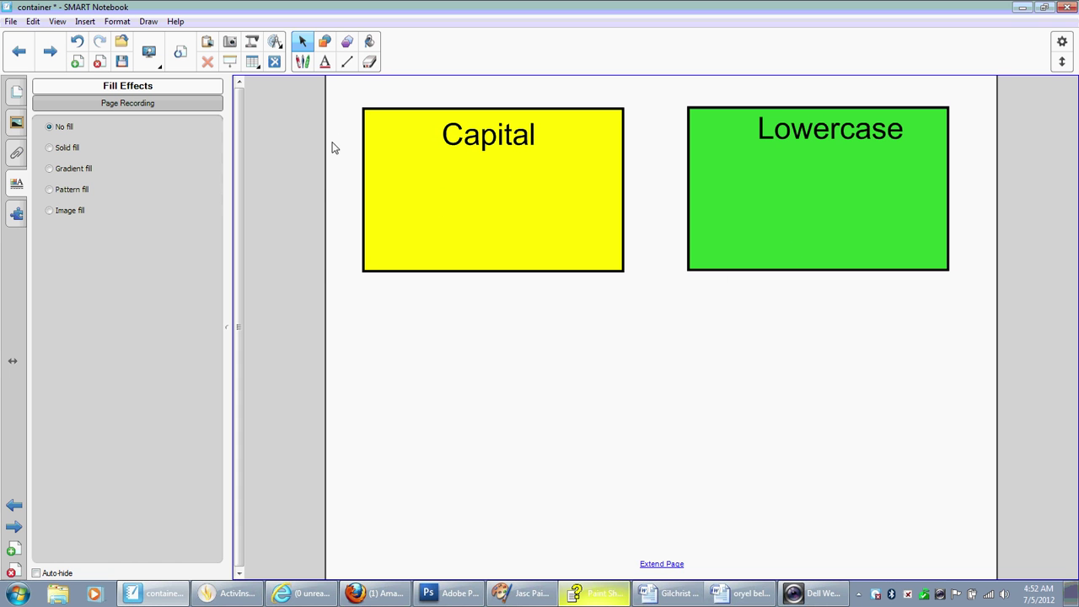
{"action": "left_click_drag", "start_coordinate": [329, 113], "coordinate": [628, 321]}
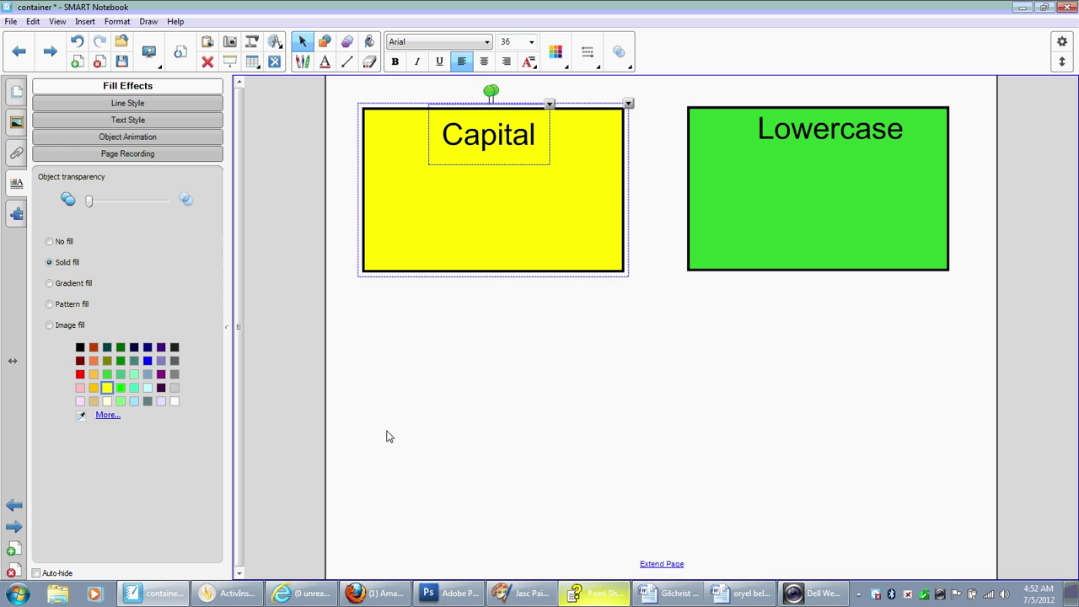
{"action": "left_click", "coordinate": [335, 131]}
{"action": "left_click_drag", "start_coordinate": [330, 99], "coordinate": [627, 327]}
{"action": "left_click", "coordinate": [577, 344]}
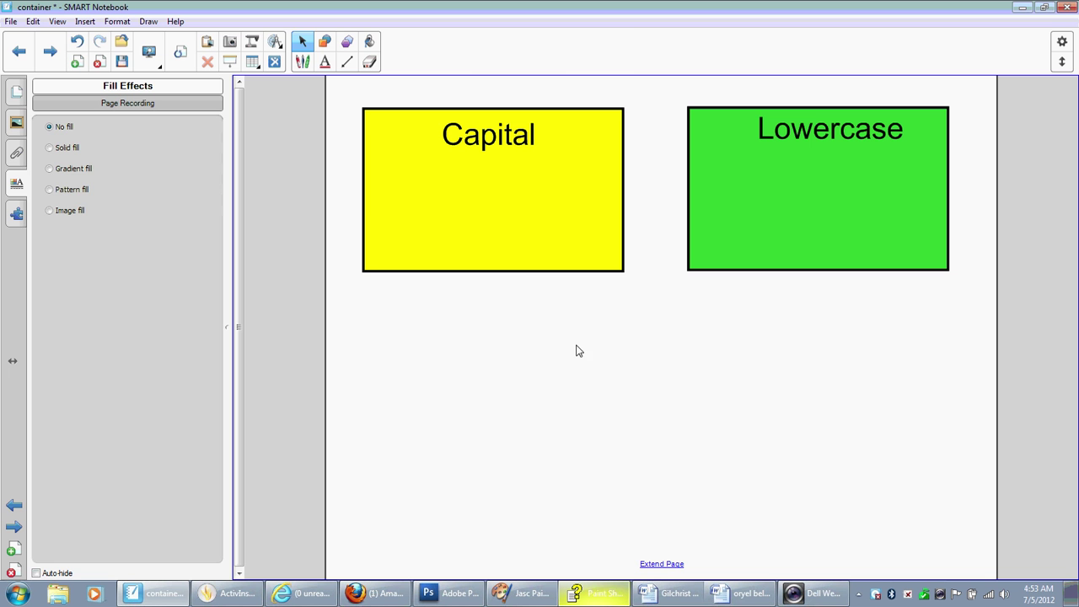
{"action": "left_click_drag", "start_coordinate": [338, 101], "coordinate": [529, 338]}
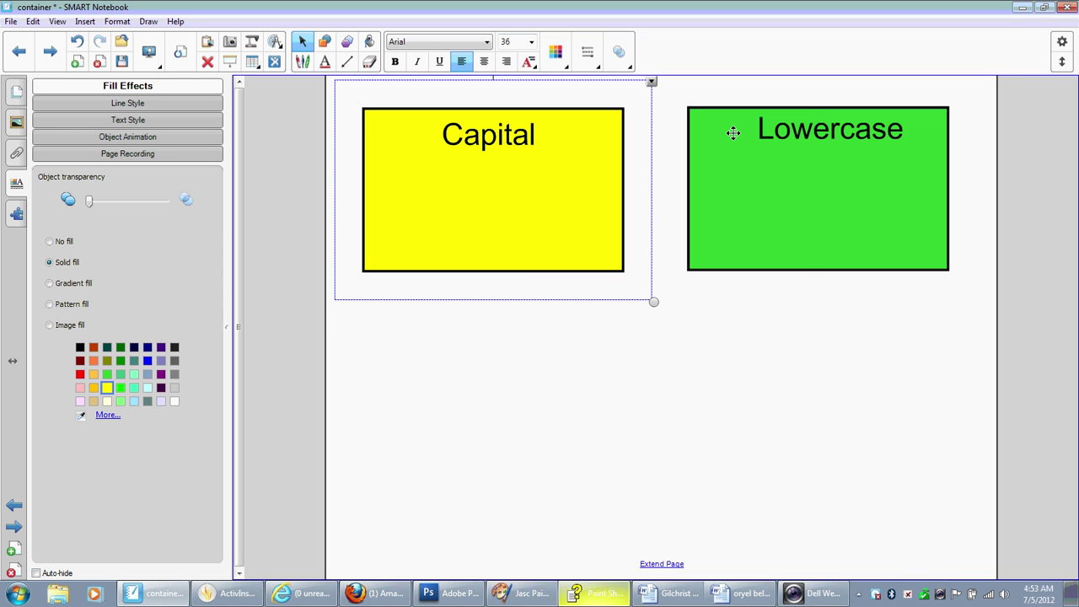
{"action": "left_click_drag", "start_coordinate": [674, 91], "coordinate": [849, 349]}
{"action": "key", "text": "ctrl+g"}
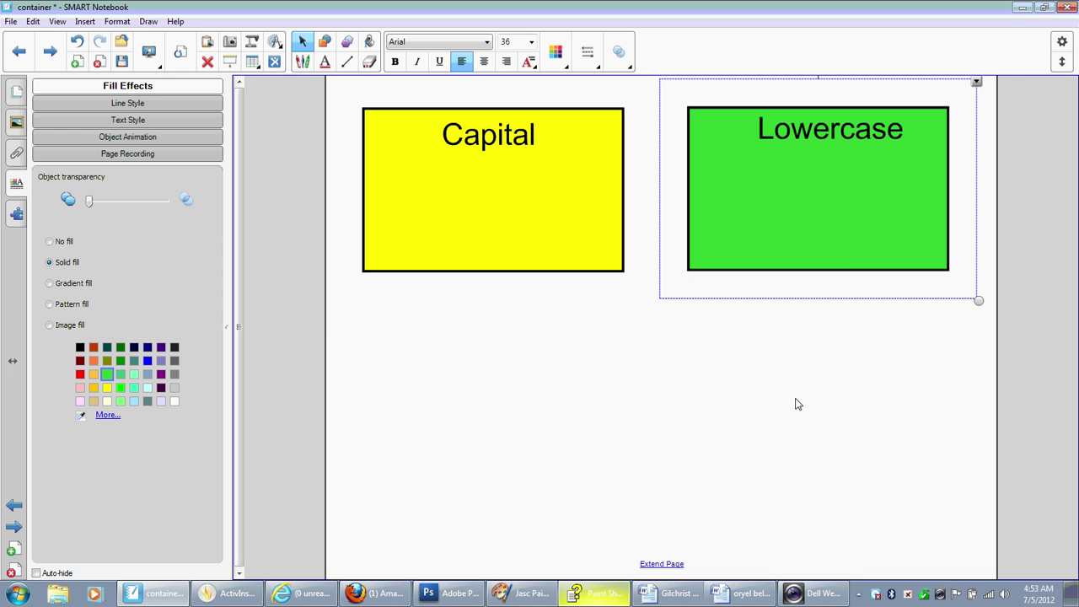
{"action": "left_click", "coordinate": [628, 453]}
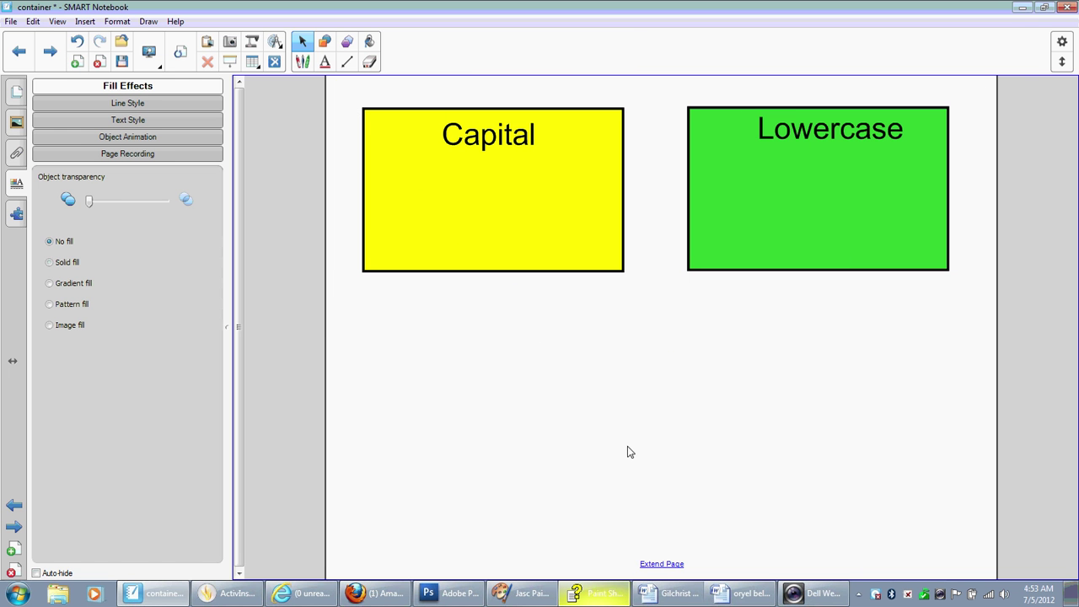
Step: Add separate letter text boxes A, a, b and B below the coloured boxes
{"action": "left_click", "coordinate": [462, 372]}
{"action": "type", "text": "A"}
{"action": "left_click", "coordinate": [638, 368]}
{"action": "type", "text": "a"}
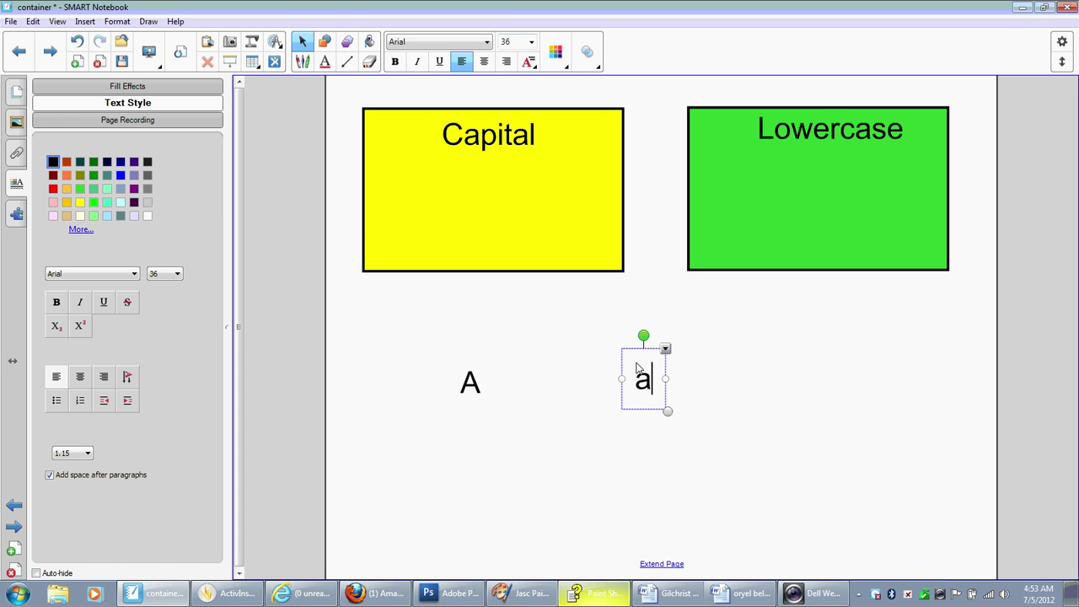
{"action": "left_click", "coordinate": [598, 451]}
{"action": "type", "text": "b"}
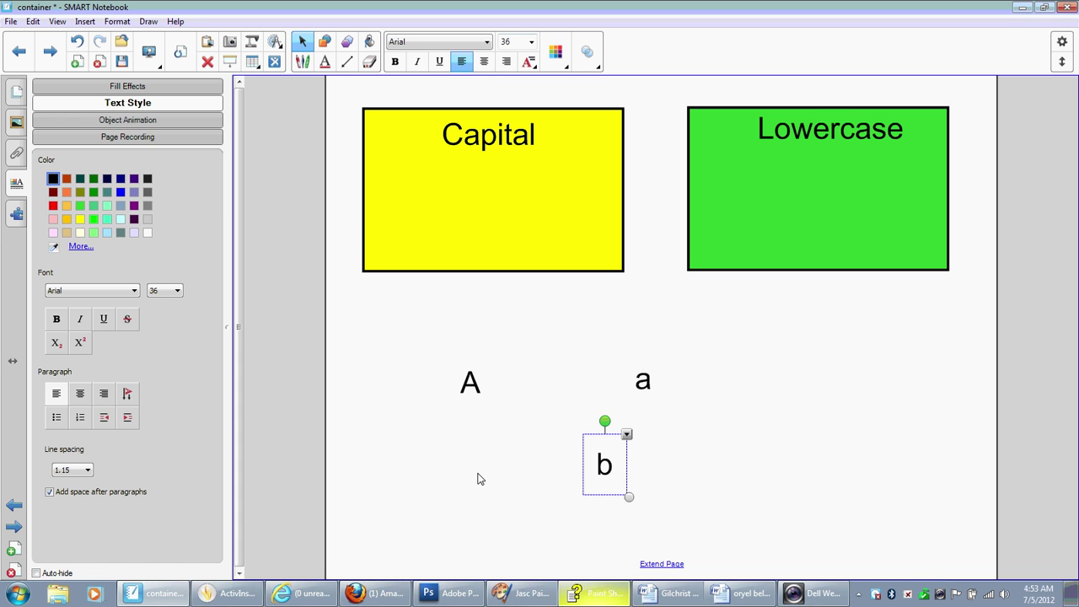
{"action": "left_click", "coordinate": [478, 479]}
{"action": "type", "text": "B"}
Step: Add letter text boxes Z, L and t further right, and place one for T
{"action": "left_click", "coordinate": [779, 420]}
{"action": "type", "text": "Z"}
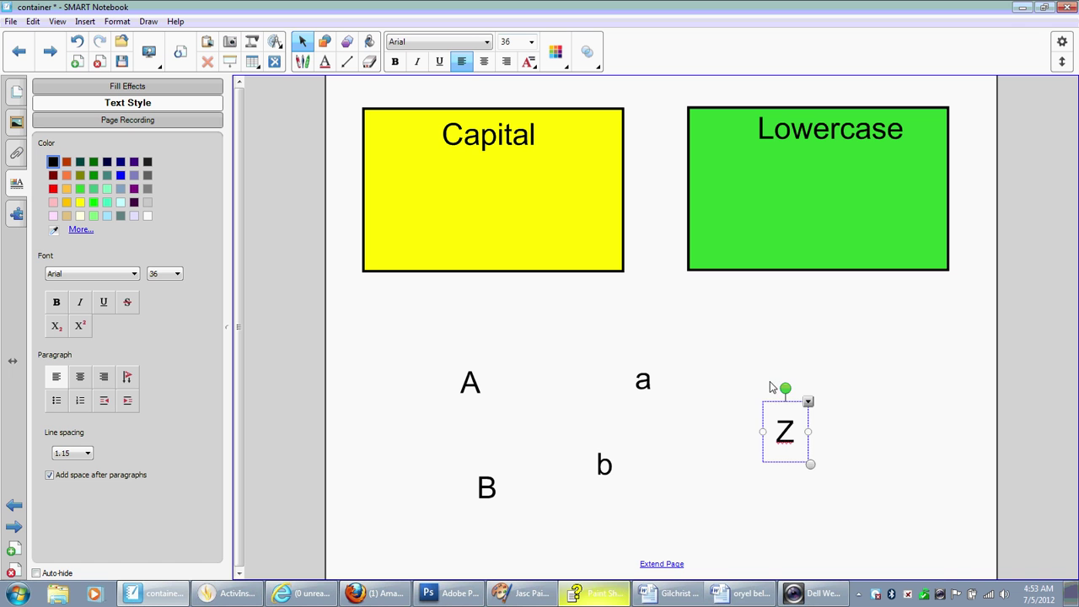
{"action": "left_click", "coordinate": [752, 330]}
{"action": "type", "text": "L"}
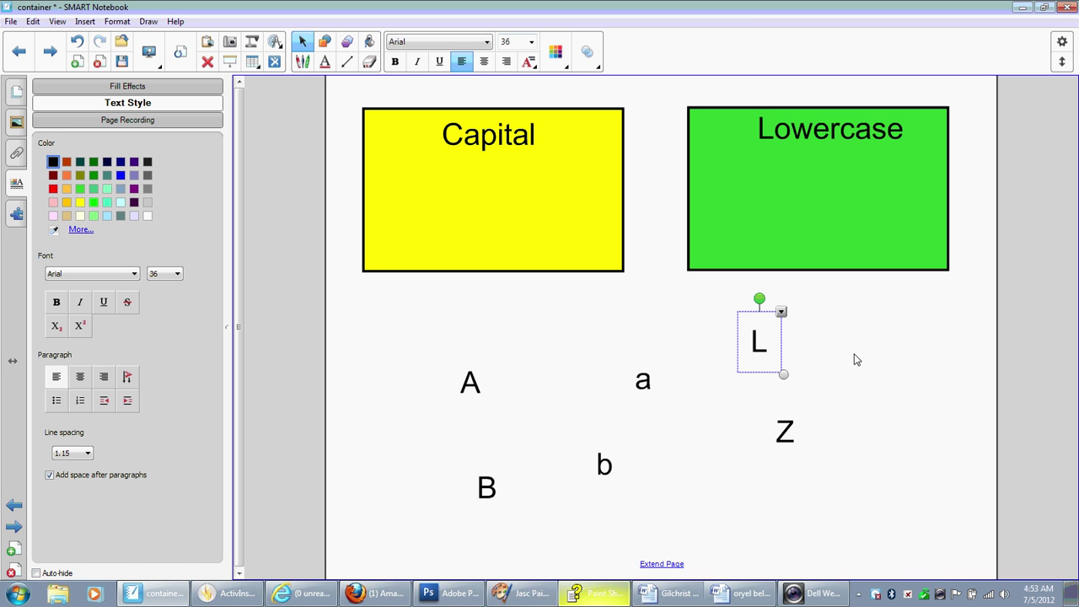
{"action": "left_click", "coordinate": [844, 361]}
{"action": "type", "text": "t"}
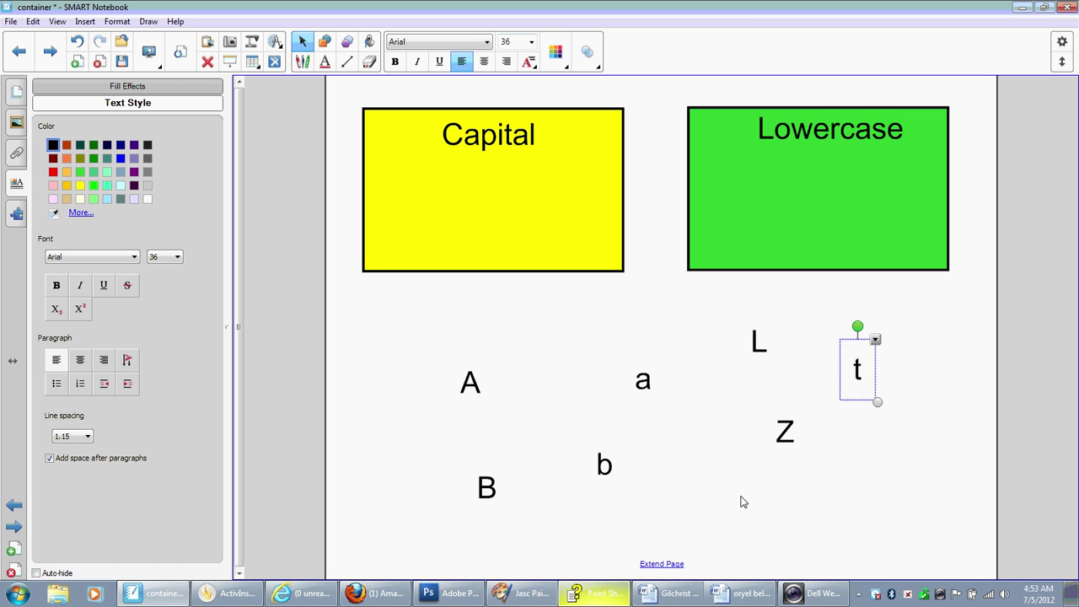
{"action": "left_click", "coordinate": [742, 501]}
Step: Enter the letter T, then set all eight letters to font size 72 and shift them up-left
{"action": "type", "text": "T"}
{"action": "left_click_drag", "start_coordinate": [376, 317], "coordinate": [963, 562]}
{"action": "left_click", "coordinate": [531, 41]}
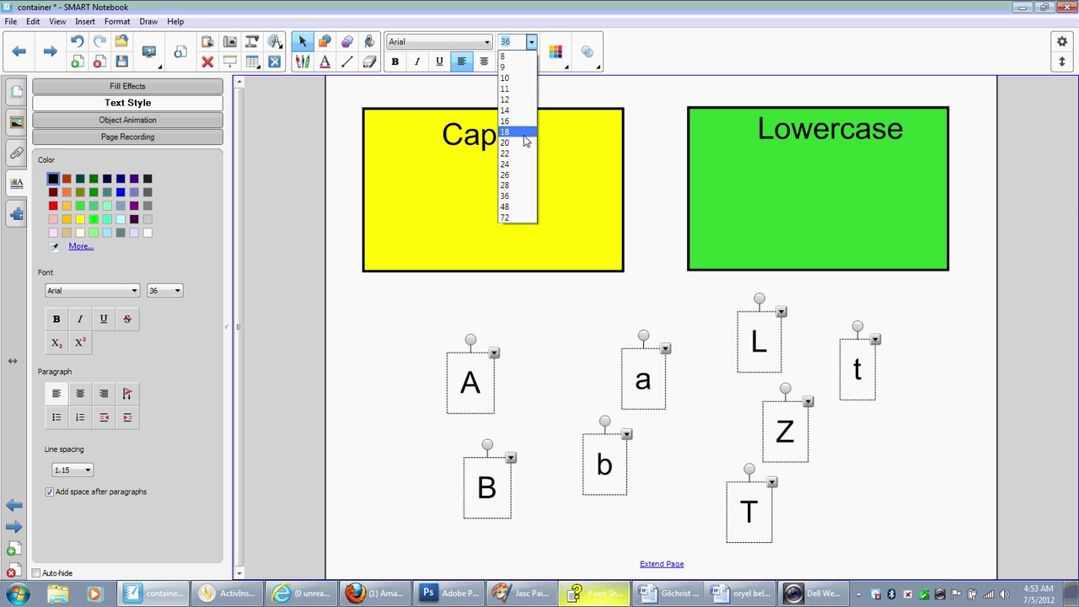
{"action": "left_click", "coordinate": [512, 219]}
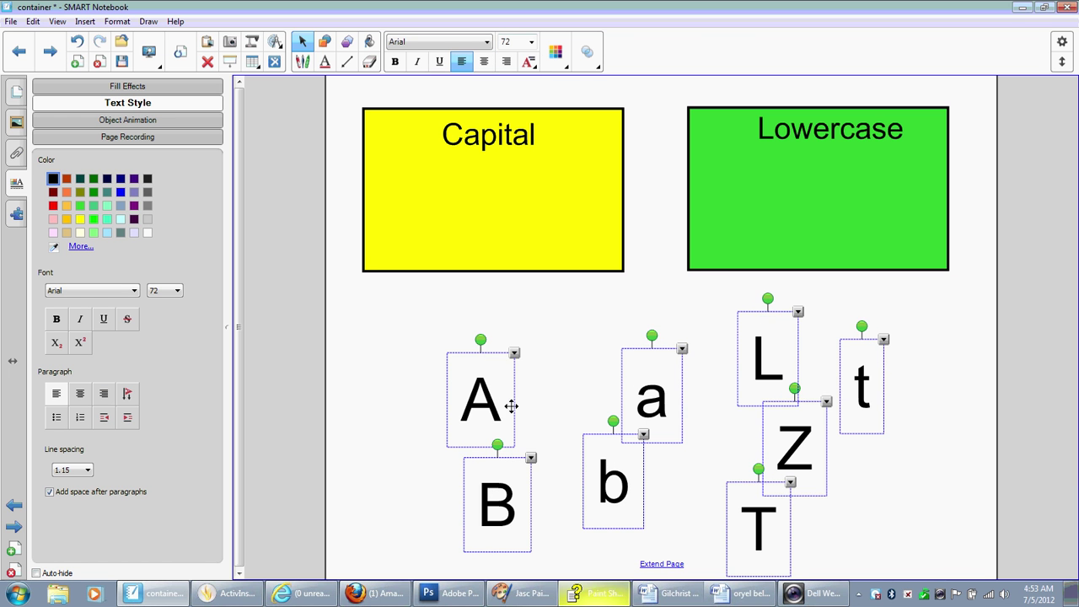
{"action": "left_click_drag", "start_coordinate": [511, 407], "coordinate": [426, 368]}
{"action": "left_click", "coordinate": [841, 414]}
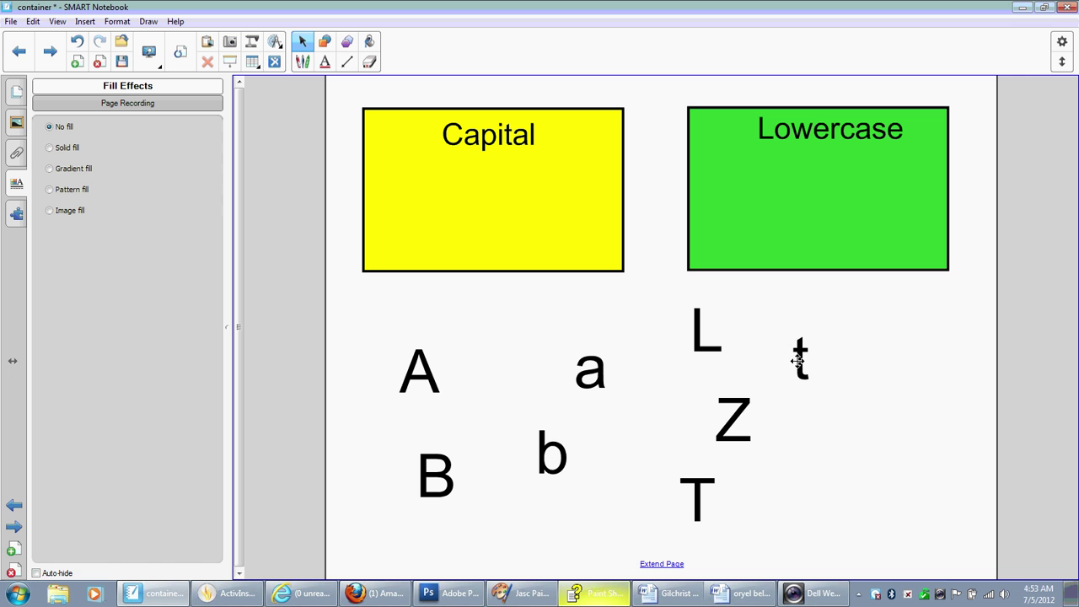
Step: Spread the letters t, L, Z, T, a, b, B and A apart beneath the boxes
{"action": "left_click_drag", "start_coordinate": [797, 358], "coordinate": [876, 363]}
{"action": "left_click_drag", "start_coordinate": [702, 336], "coordinate": [720, 332]}
{"action": "left_click_drag", "start_coordinate": [751, 416], "coordinate": [826, 448]}
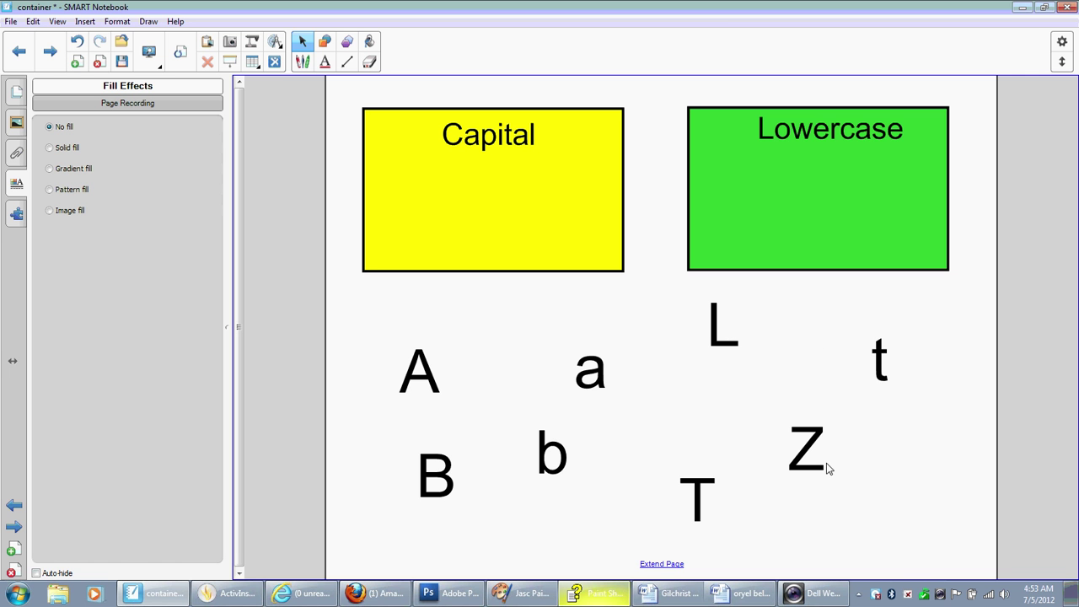
{"action": "left_click_drag", "start_coordinate": [682, 481], "coordinate": [663, 437]}
{"action": "left_click_drag", "start_coordinate": [573, 372], "coordinate": [518, 346]}
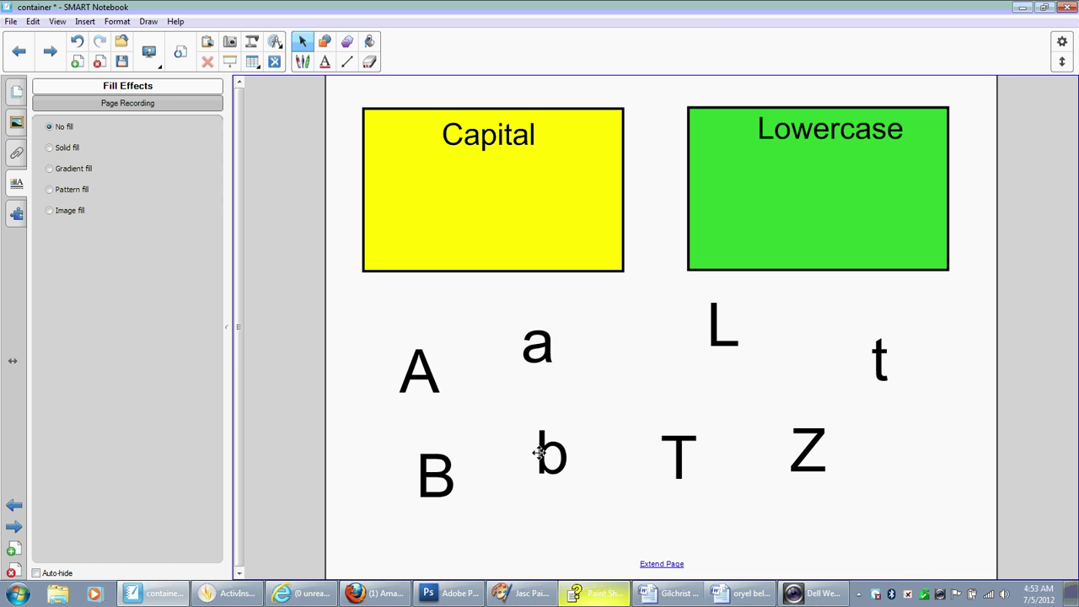
{"action": "left_click_drag", "start_coordinate": [540, 451], "coordinate": [551, 442]}
{"action": "left_click_drag", "start_coordinate": [805, 462], "coordinate": [834, 482]}
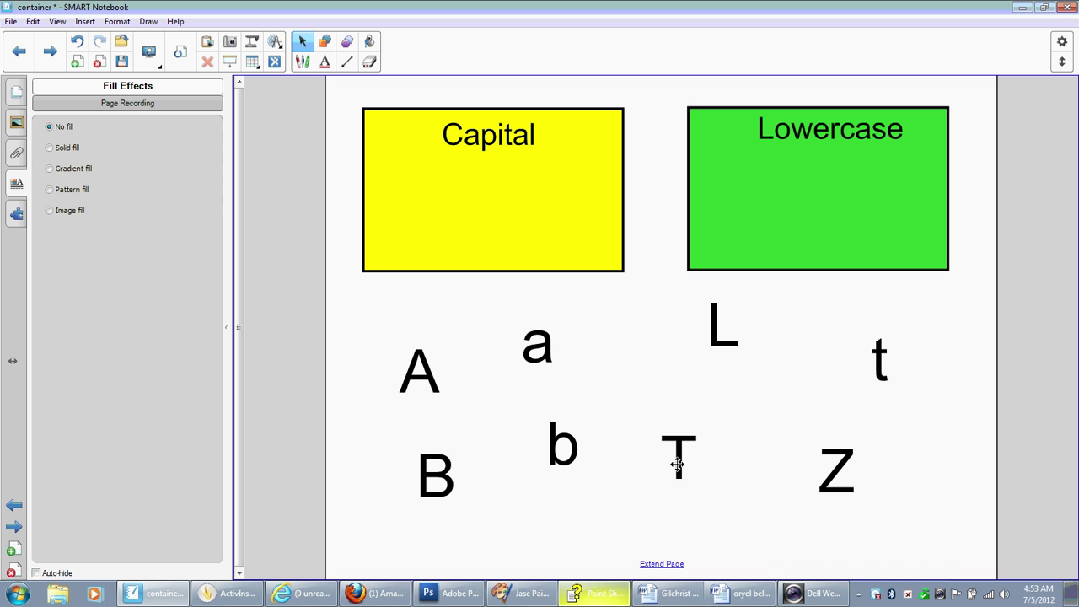
{"action": "left_click_drag", "start_coordinate": [677, 465], "coordinate": [695, 448]}
{"action": "left_click_drag", "start_coordinate": [436, 481], "coordinate": [402, 491]}
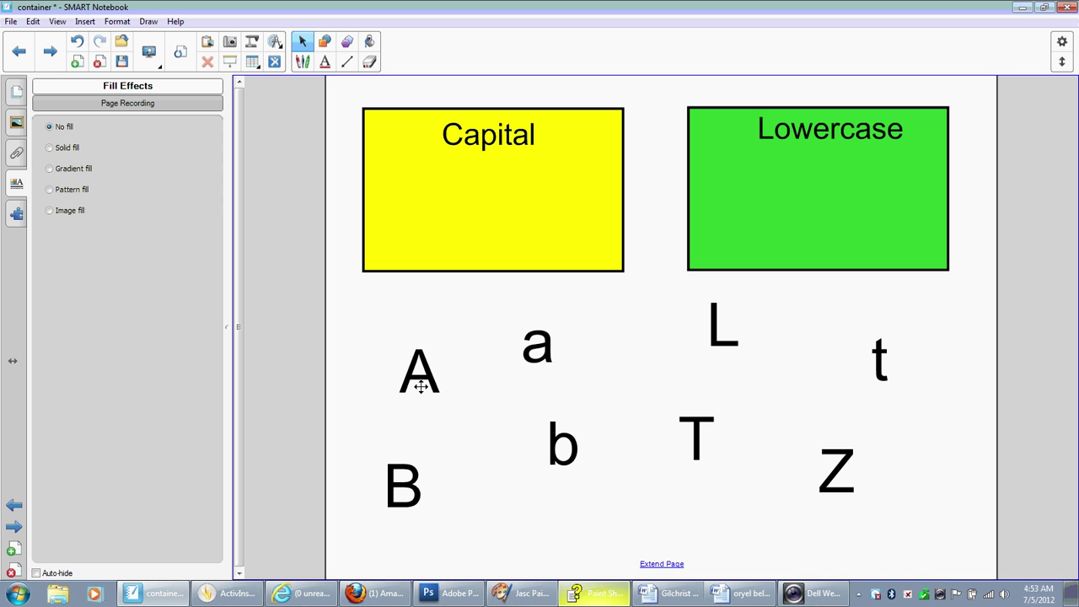
{"action": "left_click_drag", "start_coordinate": [422, 381], "coordinate": [423, 367]}
{"action": "left_click_drag", "start_coordinate": [539, 350], "coordinate": [573, 353]}
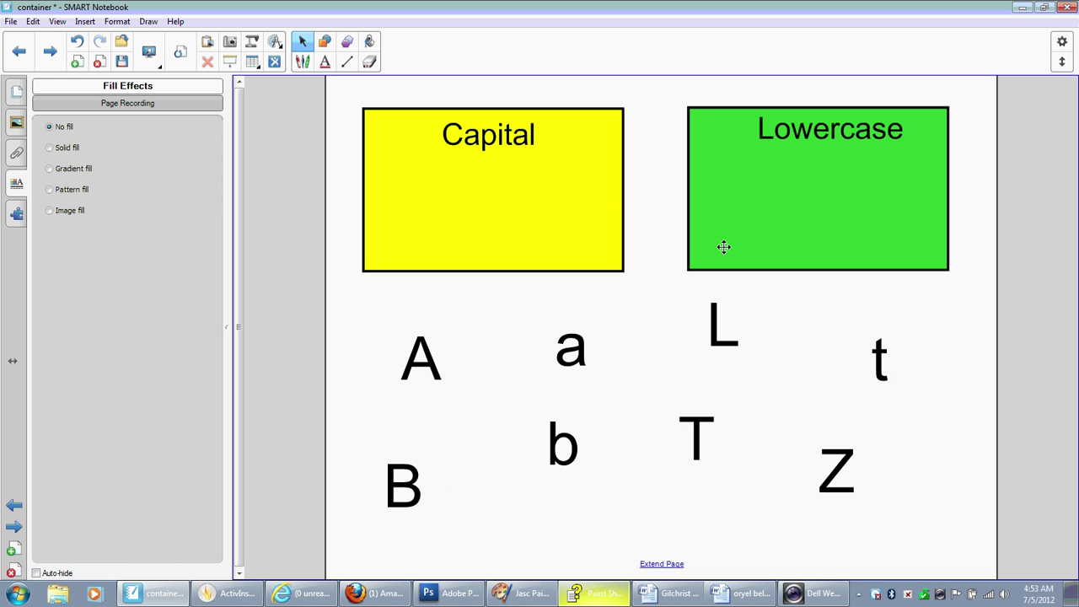
Step: Make the yellow Capital box an Activity Builder container accepting A, B, T, L and Z
{"action": "left_click", "coordinate": [17, 216]}
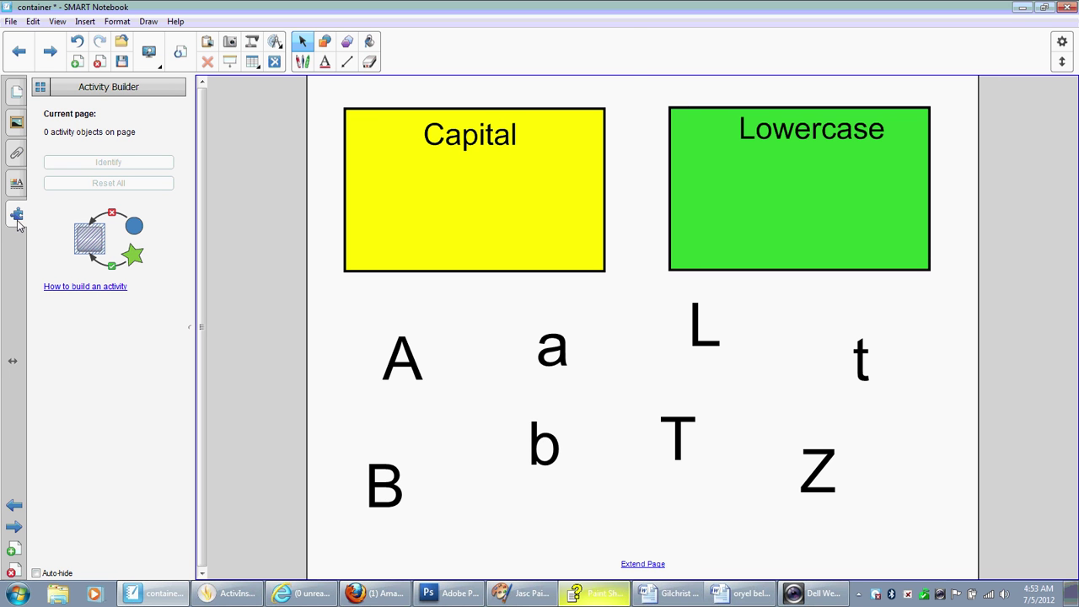
{"action": "left_click", "coordinate": [473, 215]}
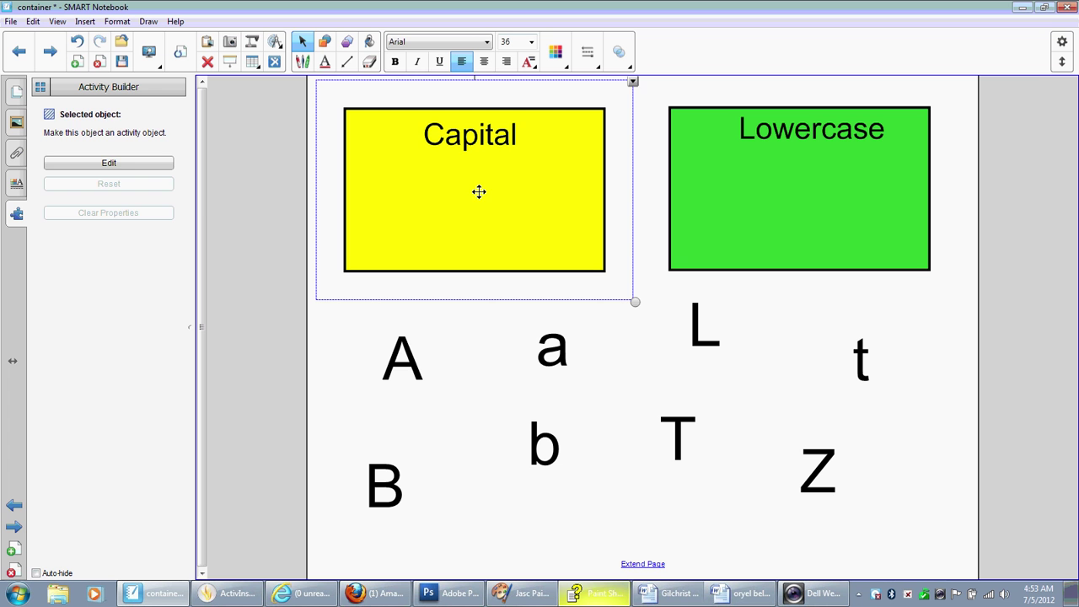
{"action": "left_click", "coordinate": [127, 164]}
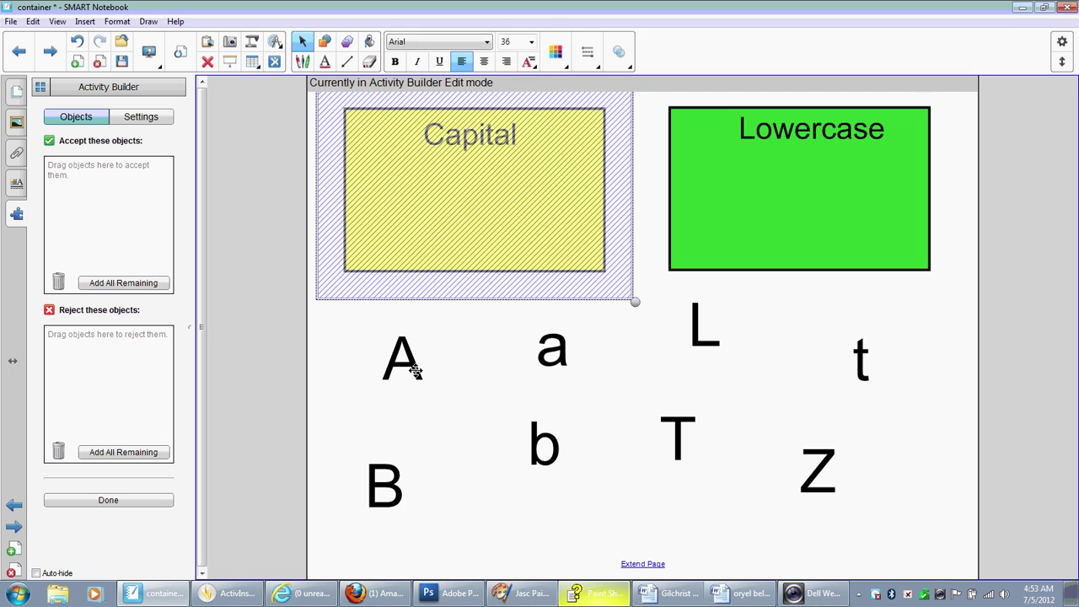
{"action": "left_click_drag", "start_coordinate": [414, 368], "coordinate": [145, 253]}
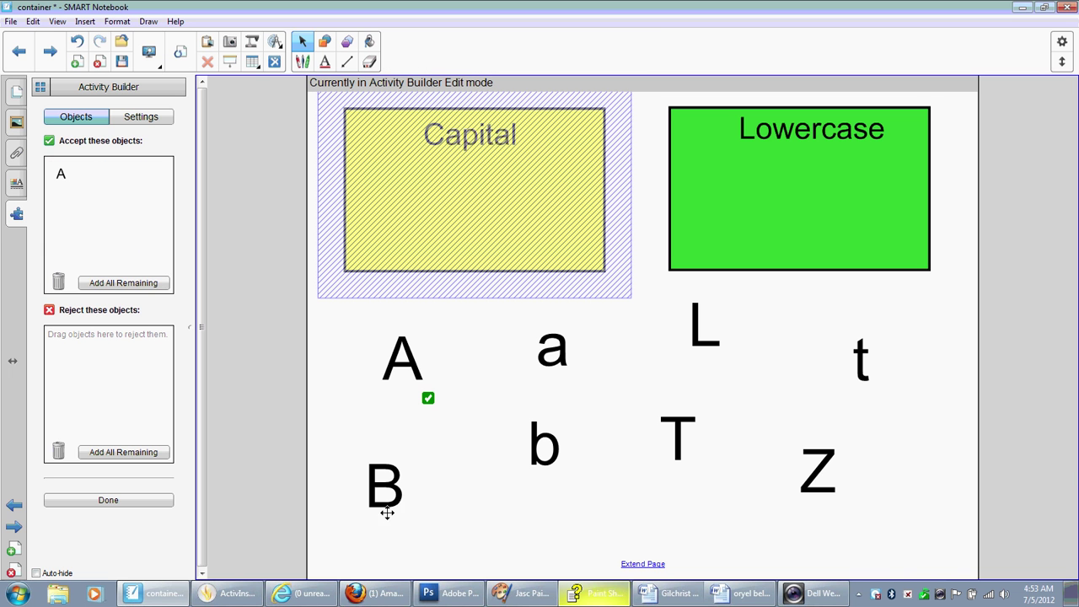
{"action": "left_click_drag", "start_coordinate": [385, 511], "coordinate": [143, 268]}
{"action": "left_click_drag", "start_coordinate": [680, 436], "coordinate": [155, 268]}
{"action": "left_click_drag", "start_coordinate": [707, 344], "coordinate": [161, 263]}
{"action": "left_click_drag", "start_coordinate": [819, 486], "coordinate": [156, 240]}
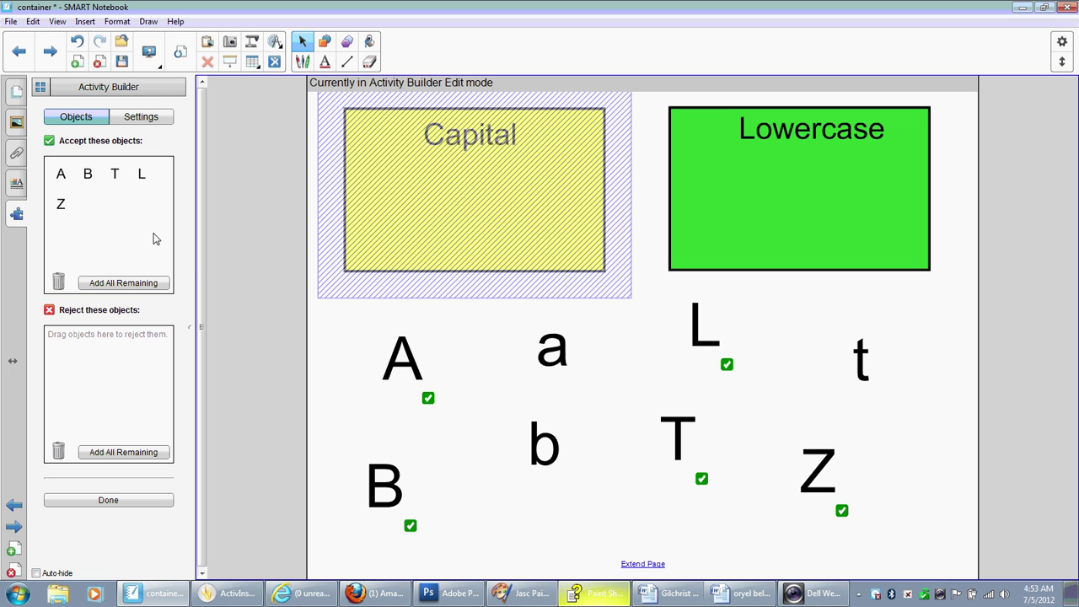
Step: Reject all remaining objects except the green rectangle, and show the animation settings
{"action": "left_click", "coordinate": [124, 453]}
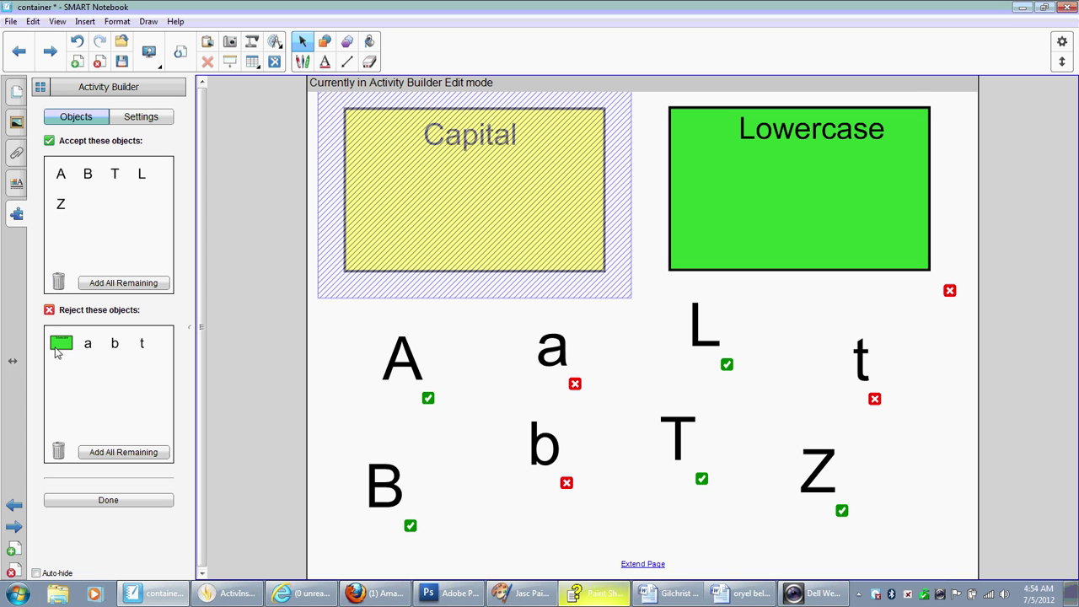
{"action": "left_click_drag", "start_coordinate": [61, 348], "coordinate": [67, 457]}
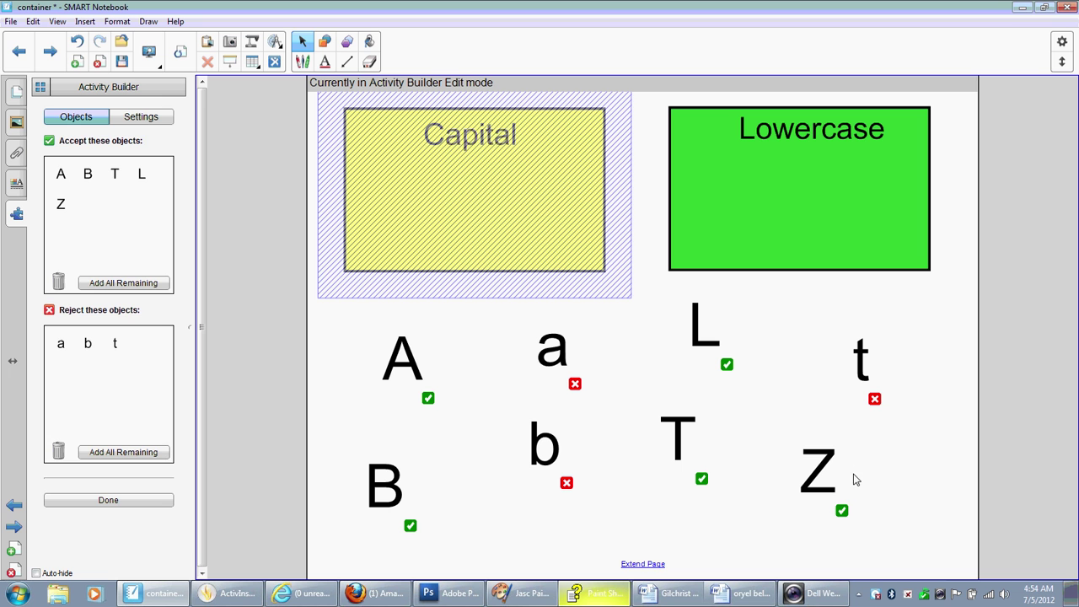
{"action": "left_click", "coordinate": [139, 117]}
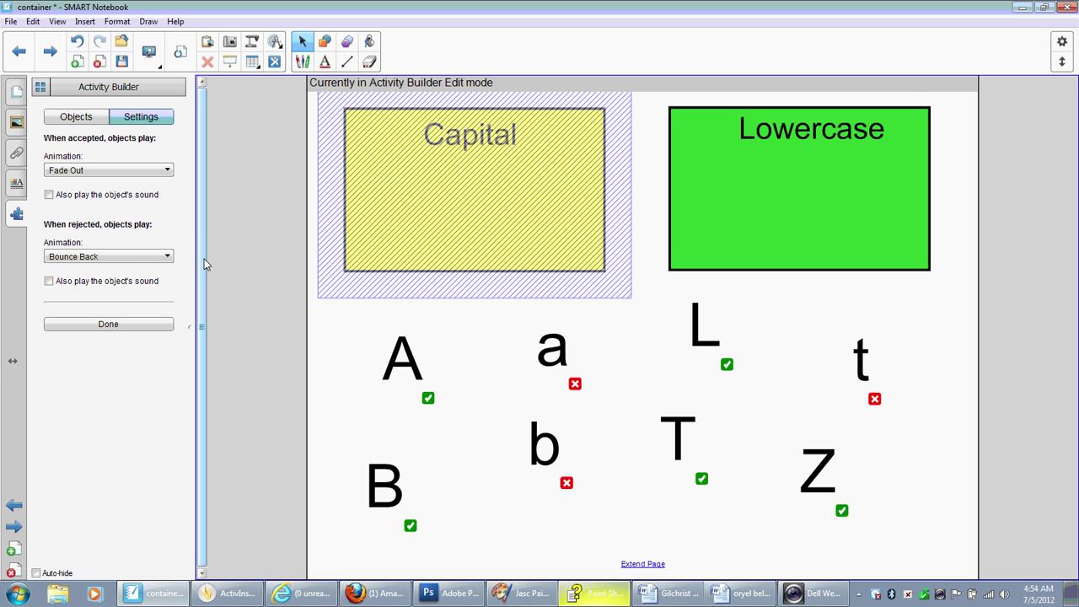
Step: Keep Fade Out for accepted letters and Bounce Back for rejected letters
{"action": "left_click", "coordinate": [112, 172]}
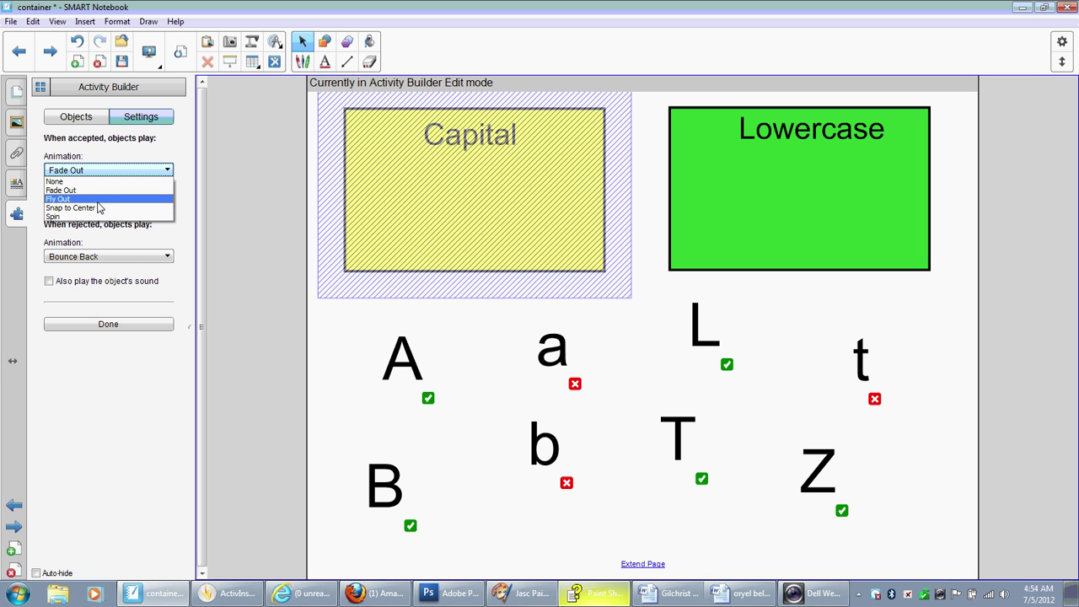
{"action": "left_click", "coordinate": [91, 191]}
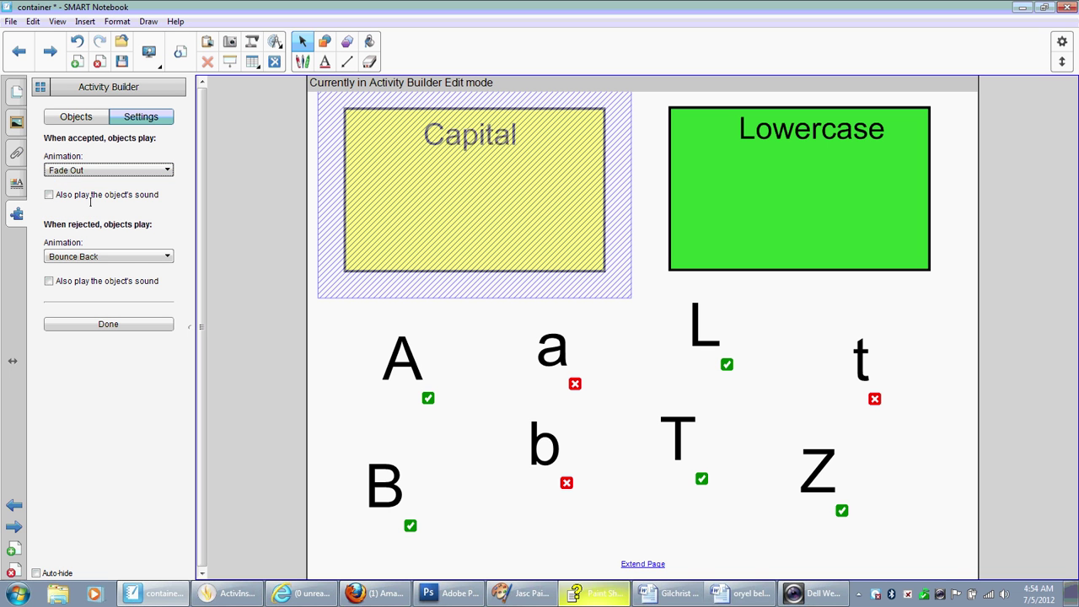
{"action": "left_click", "coordinate": [128, 258]}
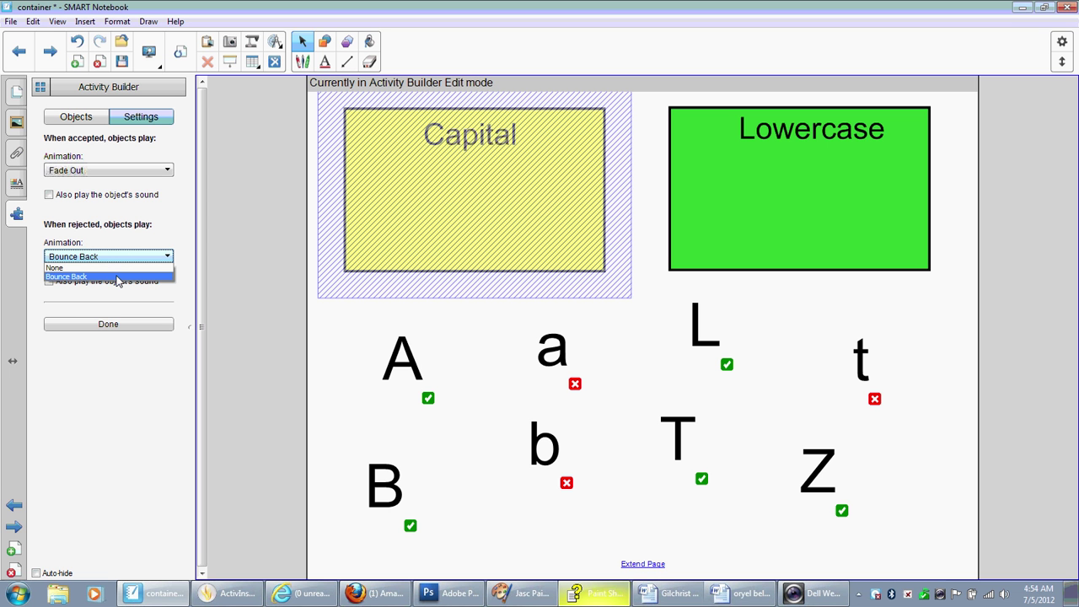
{"action": "left_click", "coordinate": [118, 278]}
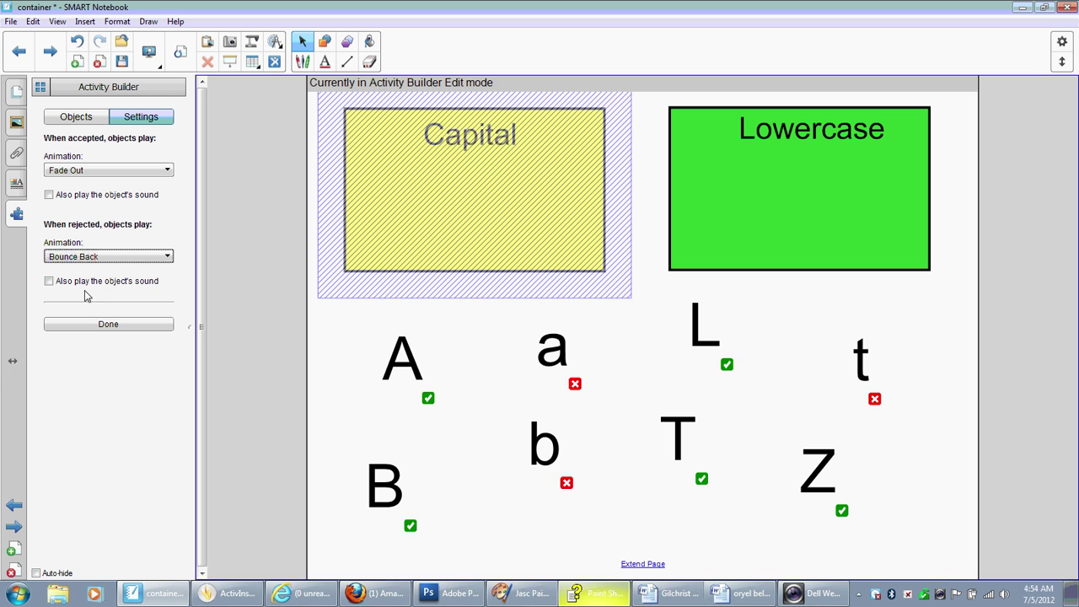
Step: Finish the Capital box, then make the green Lowercase box accept a, b and t
{"action": "left_click", "coordinate": [108, 325]}
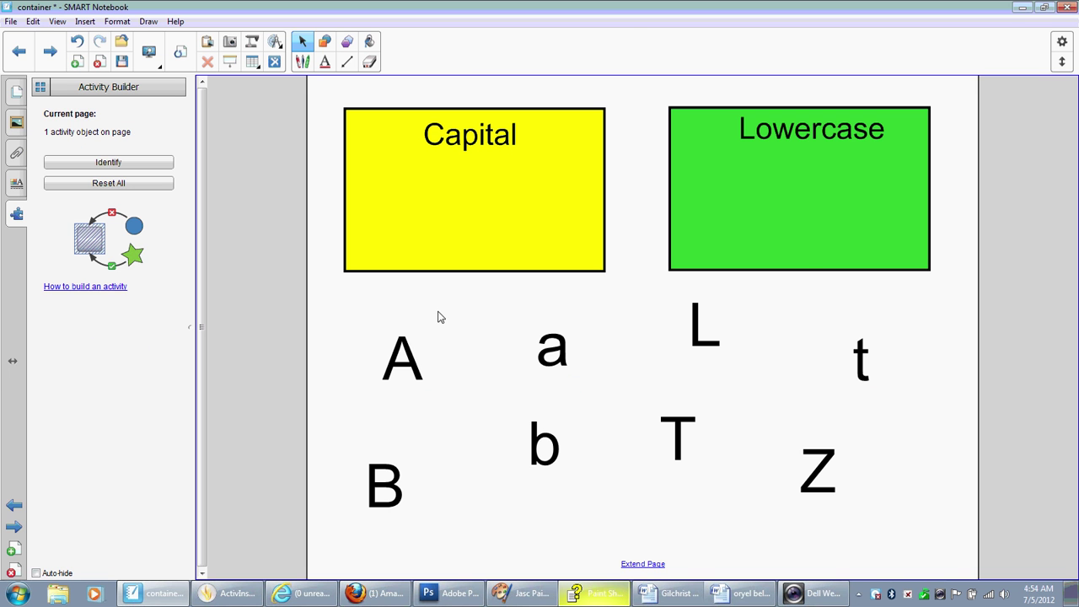
{"action": "left_click", "coordinate": [795, 234]}
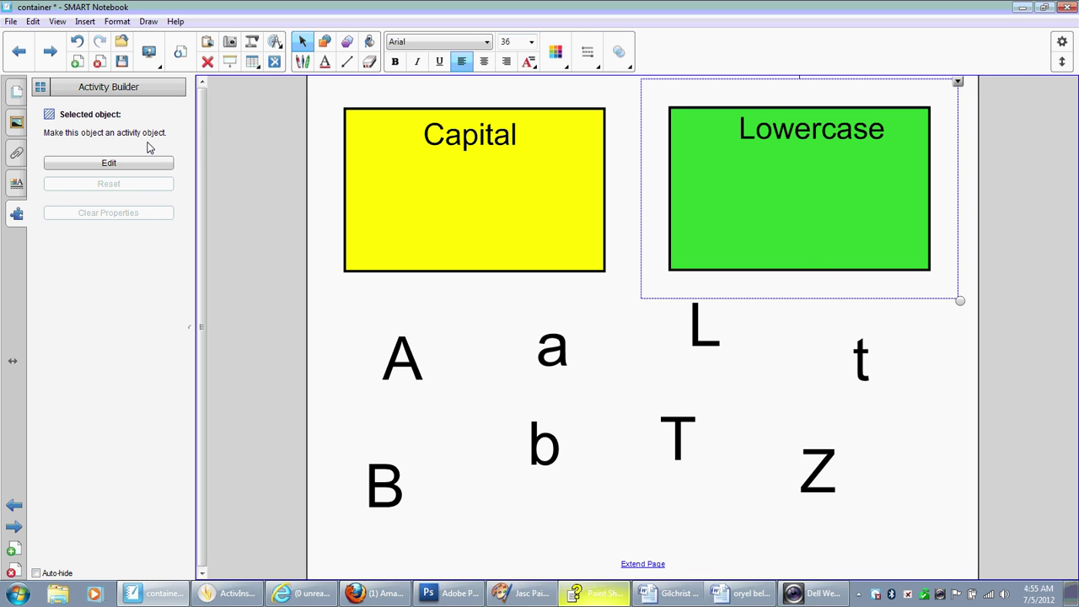
{"action": "left_click", "coordinate": [109, 163]}
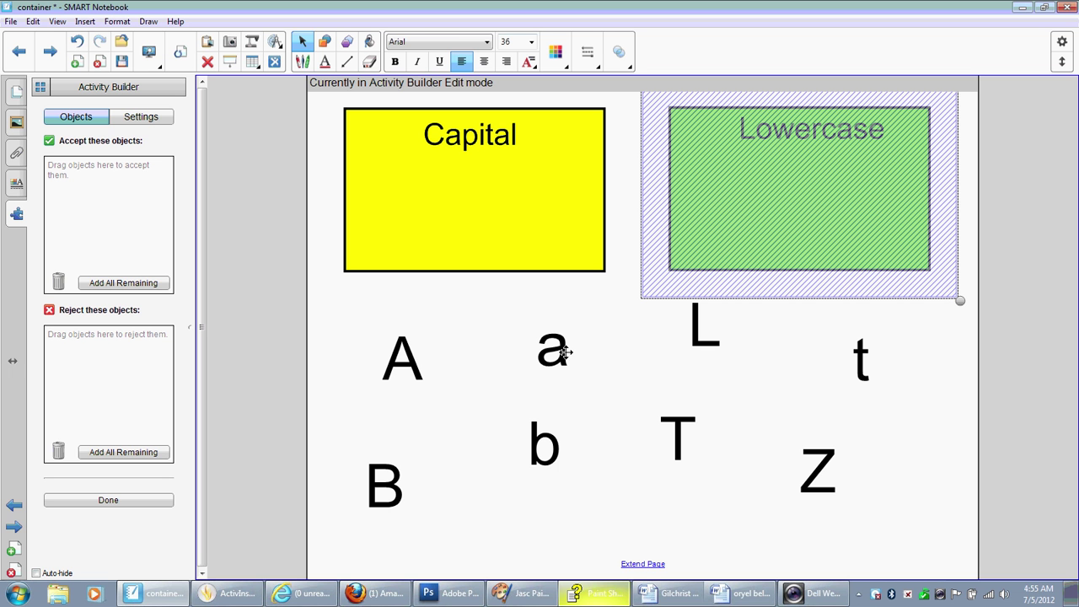
{"action": "left_click_drag", "start_coordinate": [548, 349], "coordinate": [91, 253]}
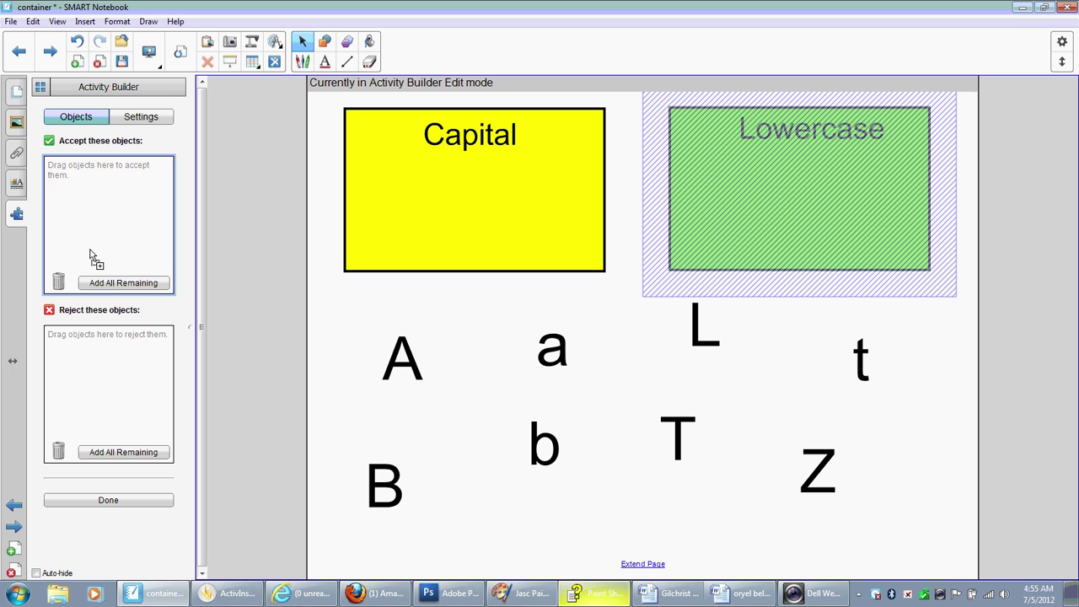
{"action": "left_click_drag", "start_coordinate": [544, 456], "coordinate": [142, 236]}
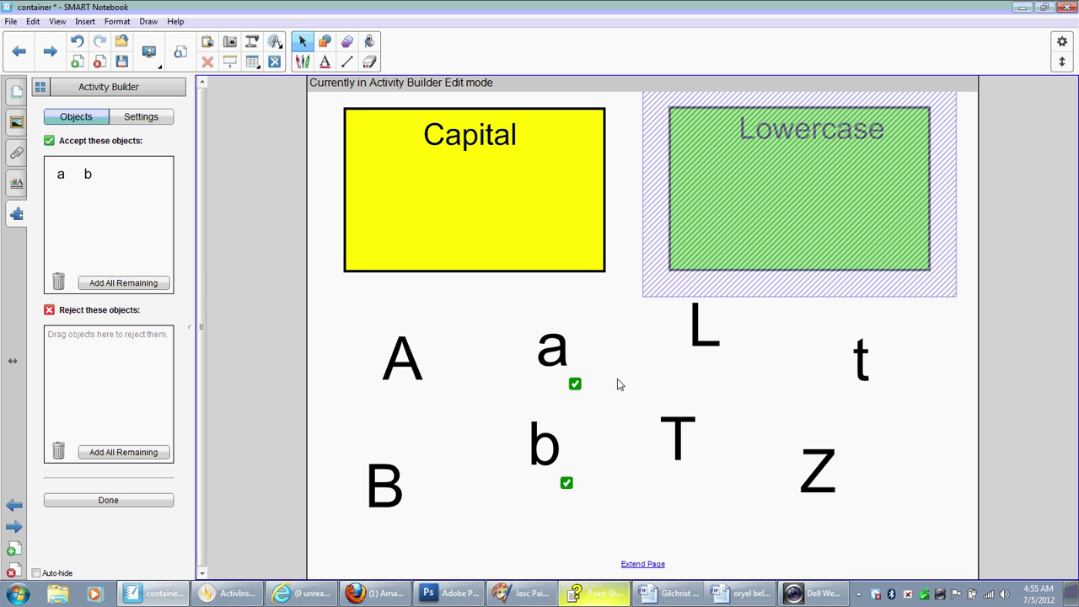
{"action": "left_click_drag", "start_coordinate": [856, 364], "coordinate": [126, 248]}
Step: Reject all remaining objects except the yellow rectangle and finish the Lowercase activity
{"action": "left_click", "coordinate": [159, 450]}
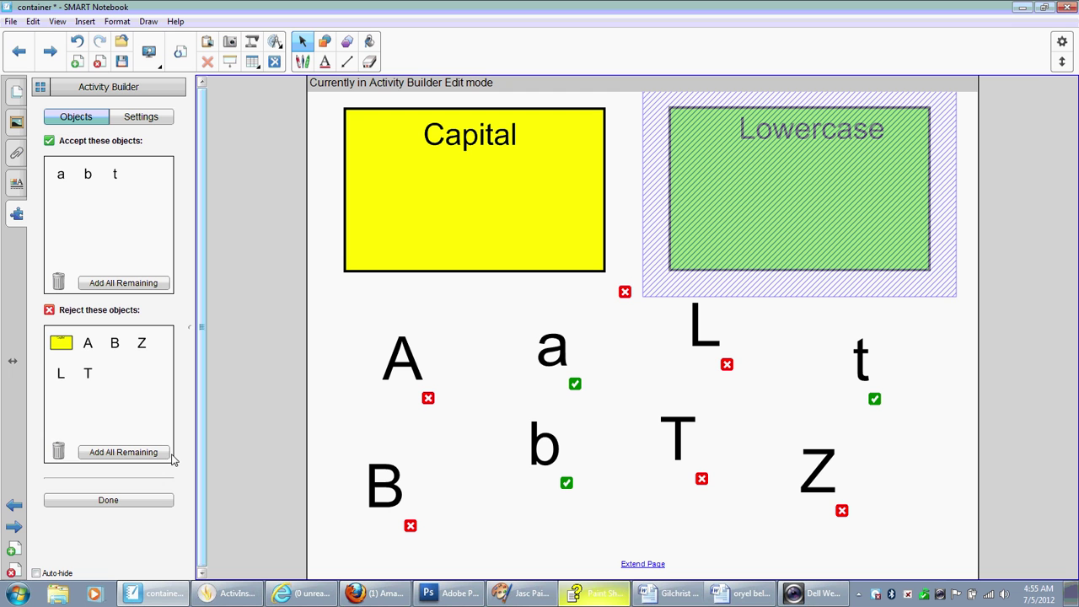
{"action": "left_click_drag", "start_coordinate": [61, 342], "coordinate": [59, 449]}
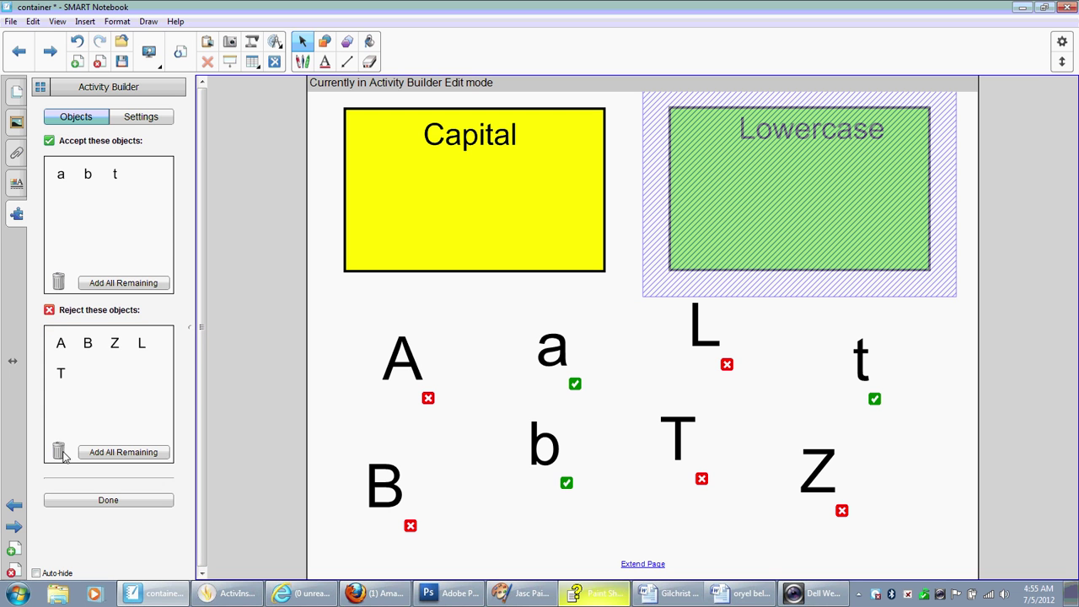
{"action": "left_click", "coordinate": [109, 501]}
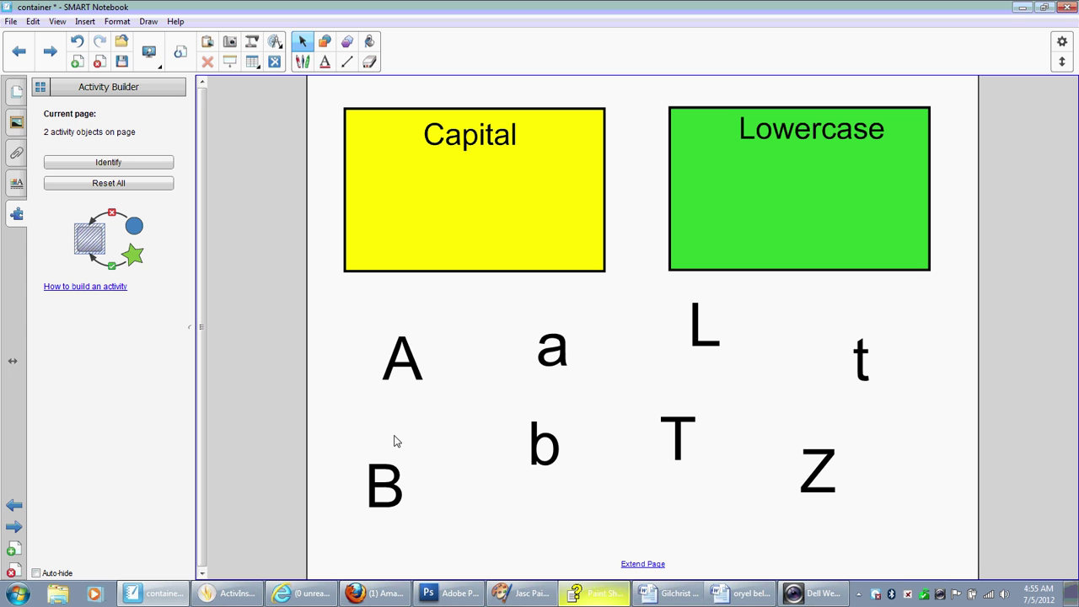
Step: Save the activity as container.notebook, replacing the existing file
{"action": "left_click", "coordinate": [17, 22]}
{"action": "left_click", "coordinate": [39, 81]}
{"action": "left_click", "coordinate": [426, 330]}
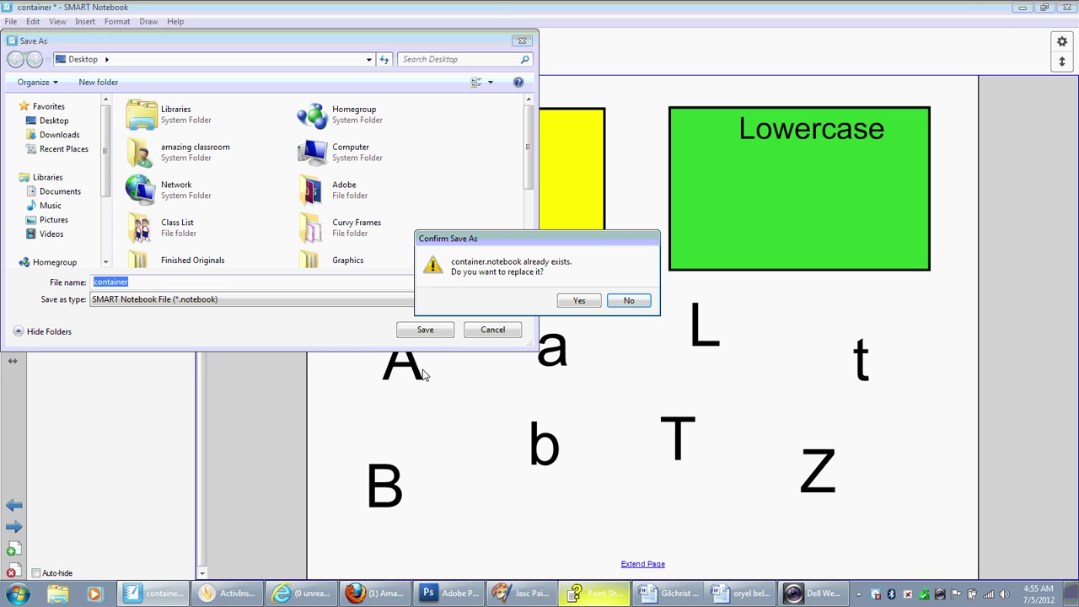
{"action": "left_click", "coordinate": [579, 301]}
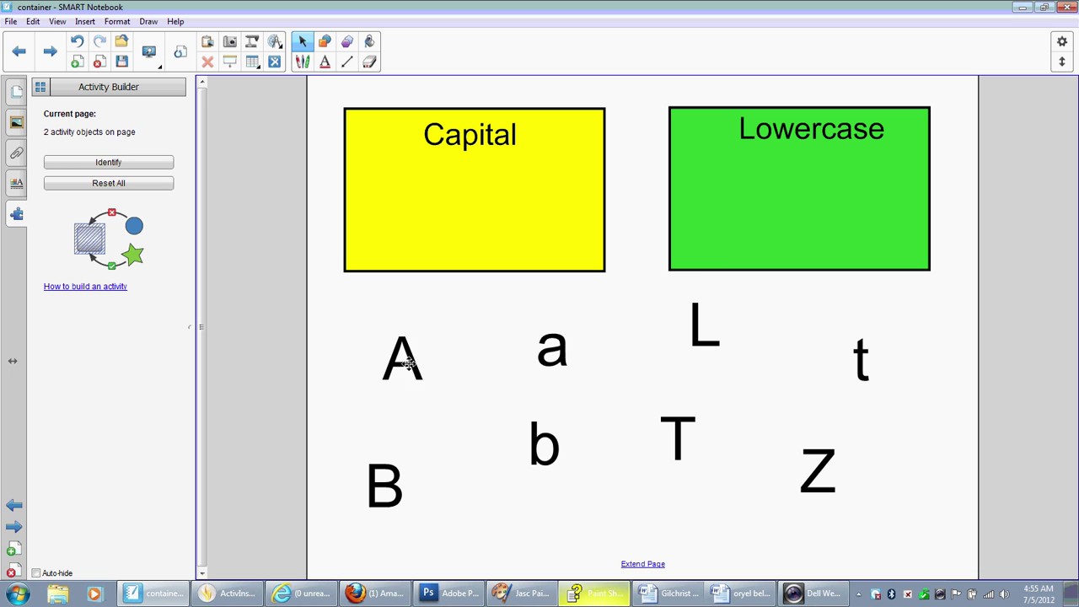
Step: Confirm A is rejected by Lowercase and a by Capital, then drop each into its correct box
{"action": "left_click_drag", "start_coordinate": [410, 361], "coordinate": [782, 227]}
{"action": "left_click_drag", "start_coordinate": [410, 361], "coordinate": [455, 231]}
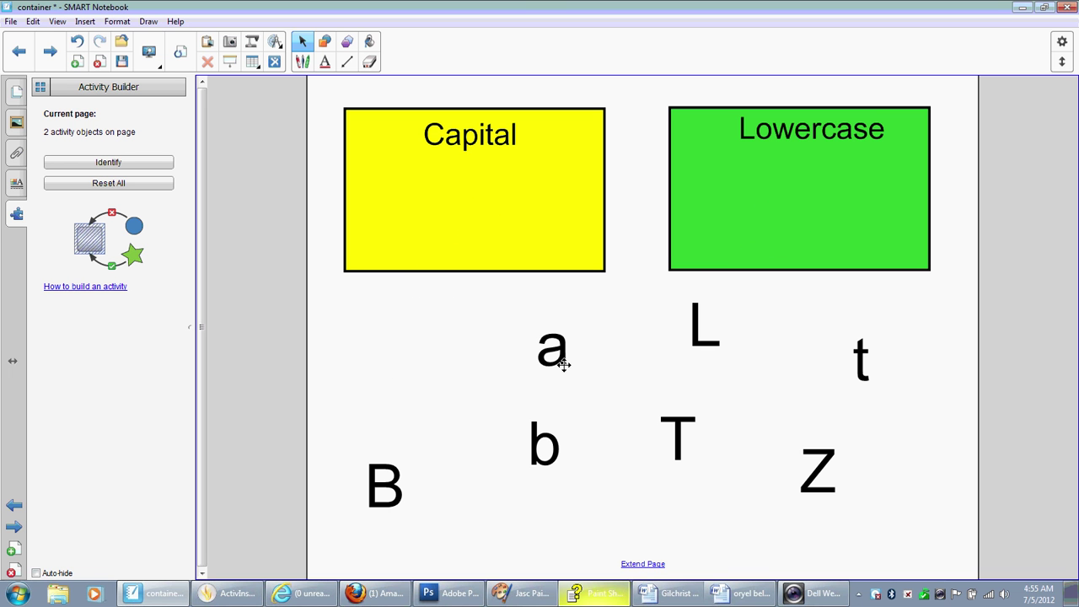
{"action": "left_click_drag", "start_coordinate": [561, 354], "coordinate": [504, 220]}
{"action": "left_click_drag", "start_coordinate": [555, 348], "coordinate": [765, 237]}
Step: Sort L, T, Z and B into the Capital box and b, t into the Lowercase box
{"action": "left_click_drag", "start_coordinate": [698, 335], "coordinate": [508, 228]}
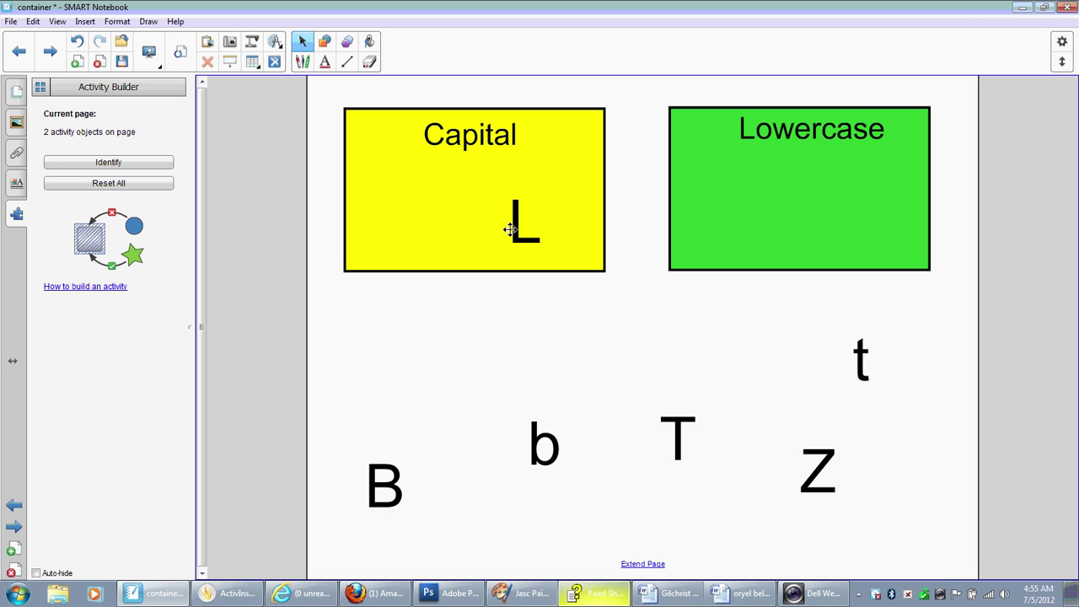
{"action": "left_click_drag", "start_coordinate": [534, 447], "coordinate": [764, 212]}
{"action": "left_click_drag", "start_coordinate": [670, 431], "coordinate": [459, 225]}
{"action": "left_click_drag", "start_coordinate": [817, 475], "coordinate": [493, 224]}
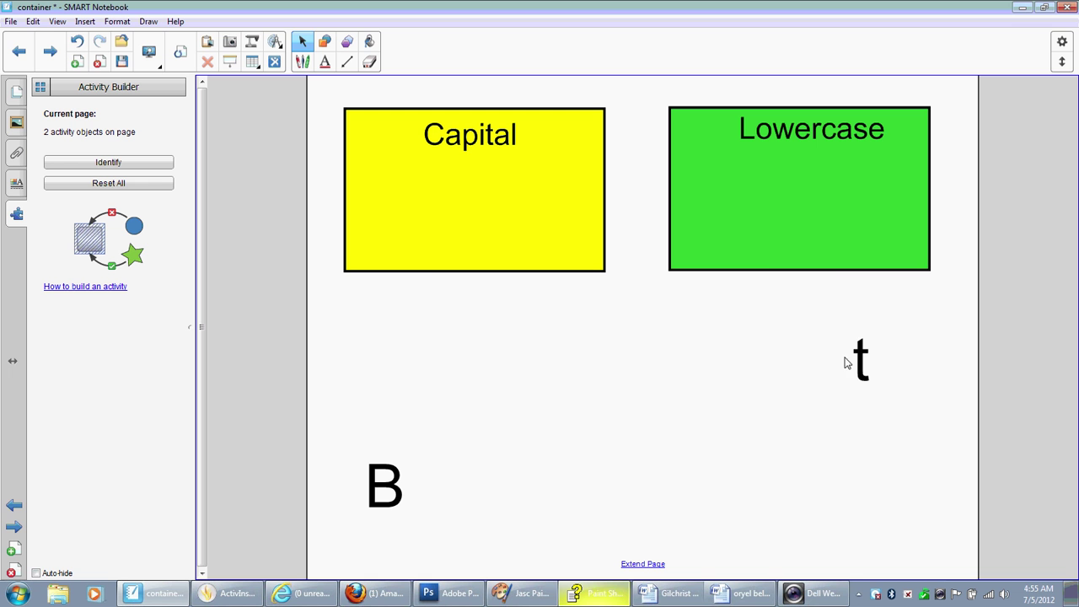
{"action": "left_click_drag", "start_coordinate": [854, 356], "coordinate": [819, 250]}
{"action": "left_click_drag", "start_coordinate": [381, 496], "coordinate": [451, 225]}
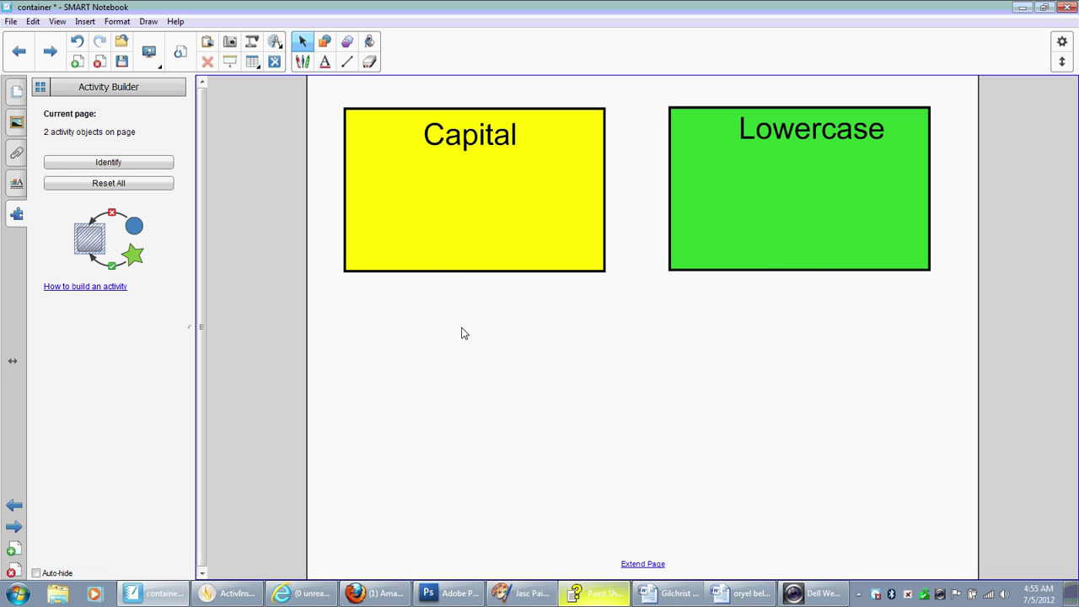